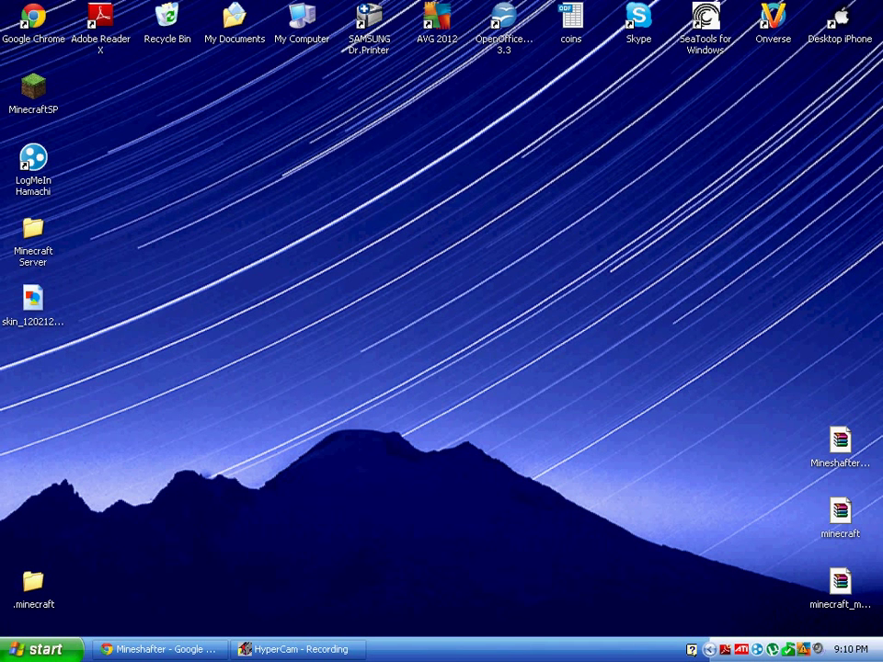
Step: Preview the downloaded Minecraft skin image, close it, and select the Mineshafter-proxy file
{"action": "left_click_drag", "start_coordinate": [625, 246], "coordinate": [252, 427]}
{"action": "double_click", "coordinate": [33, 299]}
{"action": "key", "text": "alt+F4"}
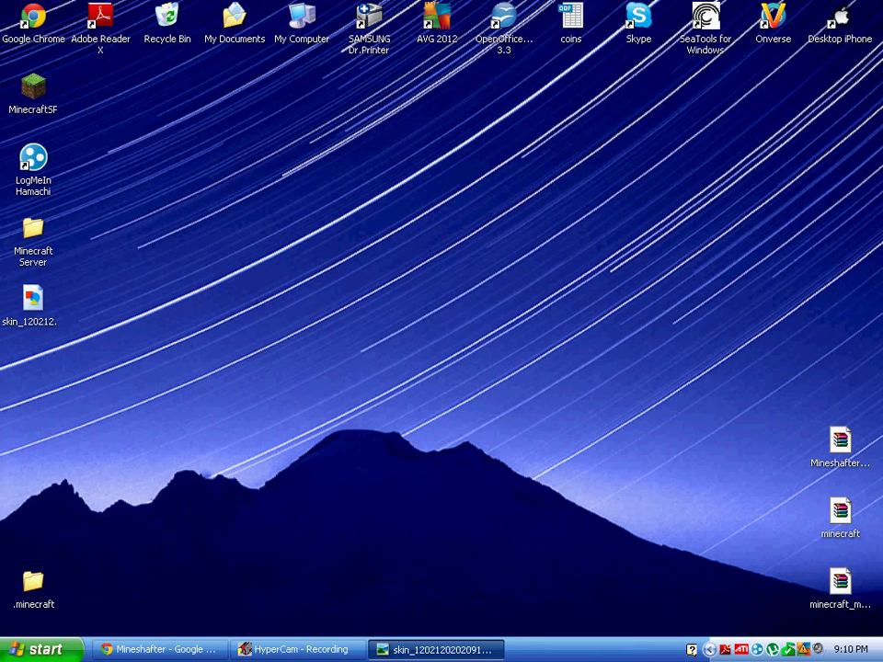
{"action": "left_click_drag", "start_coordinate": [873, 165], "coordinate": [191, 362]}
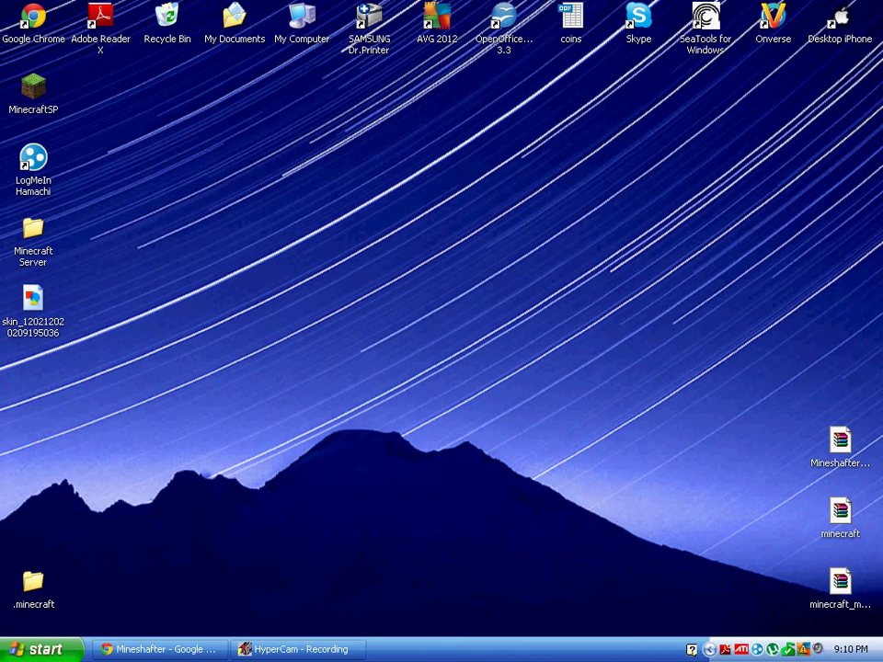
{"action": "left_click", "coordinate": [839, 442]}
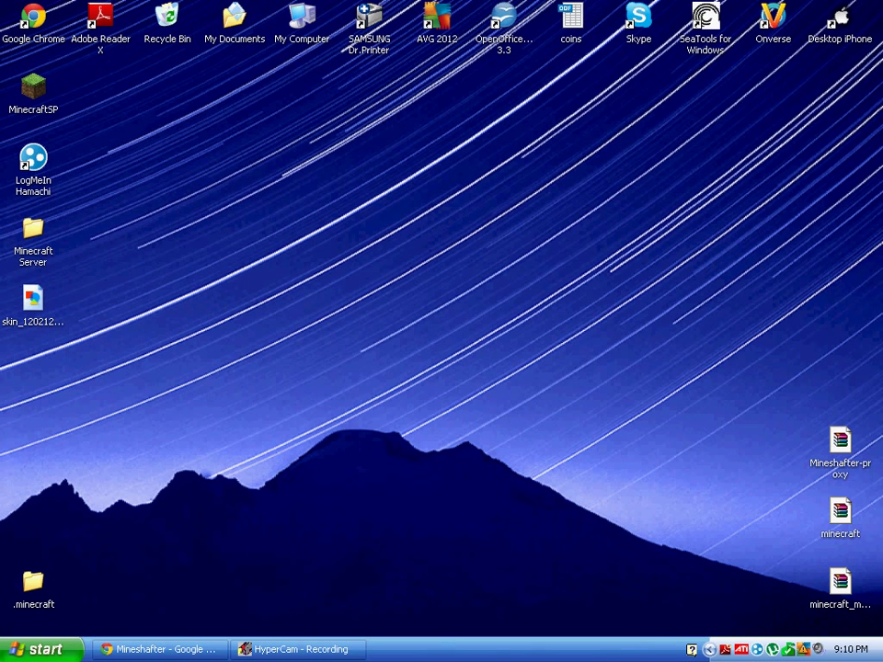
Step: Restore Chrome and return the imgur tab to its upload homepage
{"action": "left_click", "coordinate": [156, 649]}
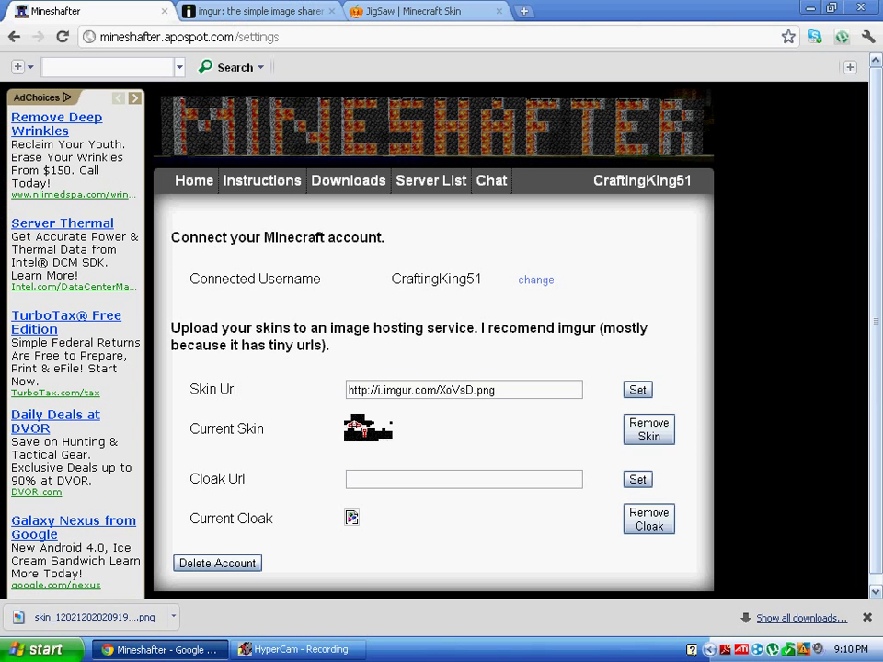
{"action": "left_click", "coordinate": [249, 11]}
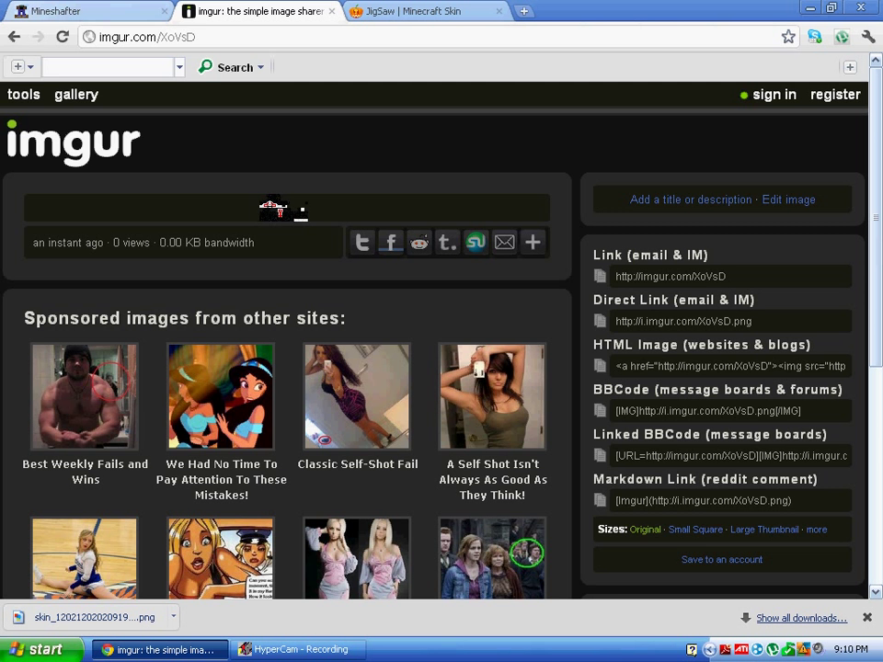
{"action": "left_click", "coordinate": [14, 36]}
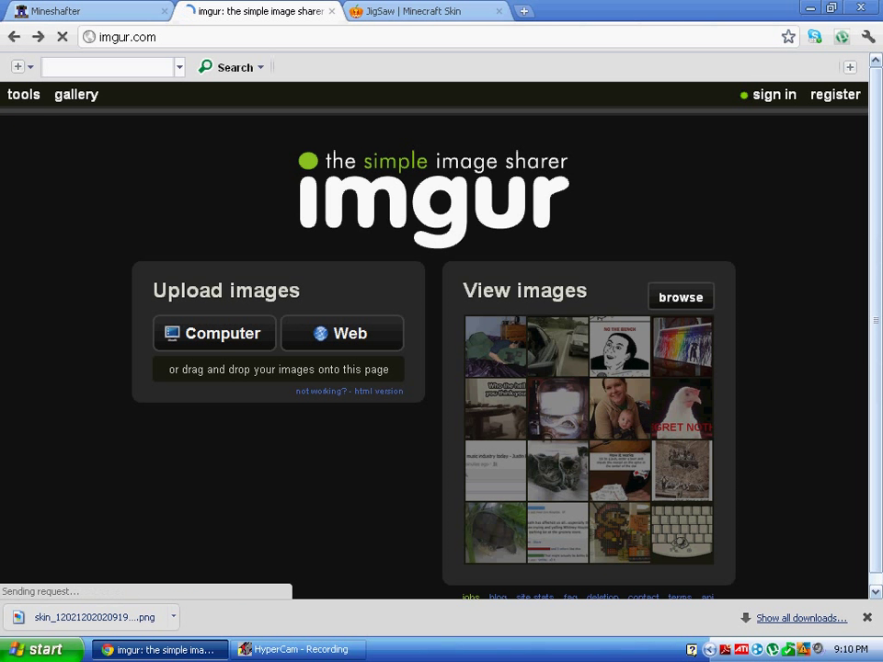
Step: Go back to the Skindex latest skins list, scroll through it, and minimize Chrome
{"action": "key", "text": "ctrl+Tab"}
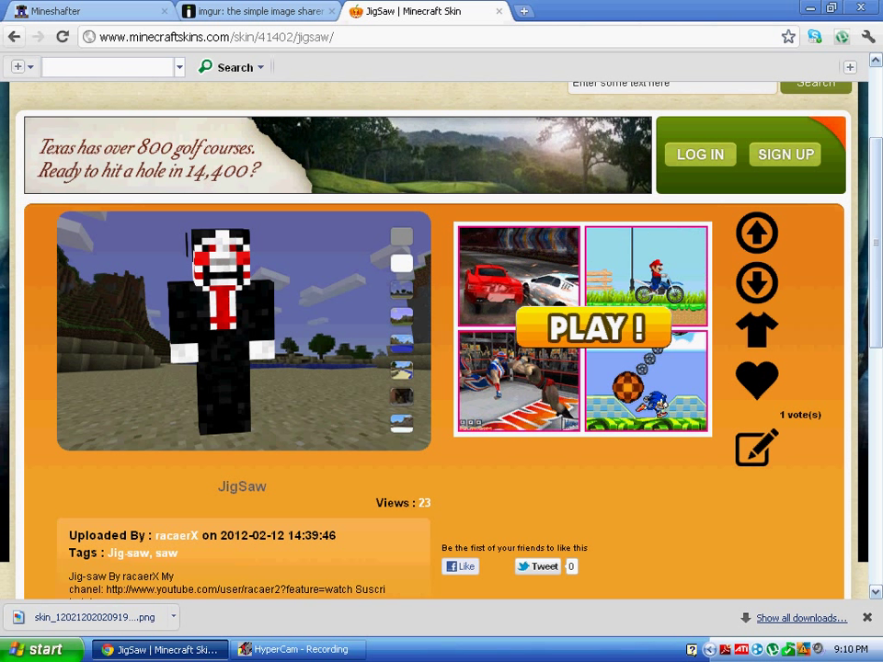
{"action": "key", "text": "alt+Left"}
{"action": "left_click", "coordinate": [14, 37]}
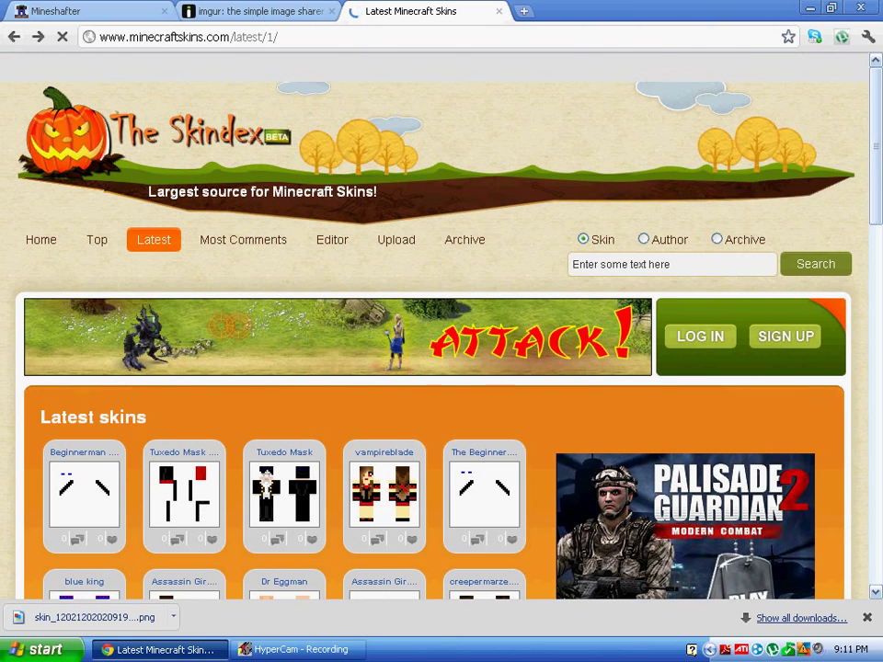
{"action": "scroll", "coordinate": [442, 341], "scroll_direction": "down", "scroll_amount": 4}
{"action": "scroll", "coordinate": [441, 341], "scroll_direction": "down", "scroll_amount": 10}
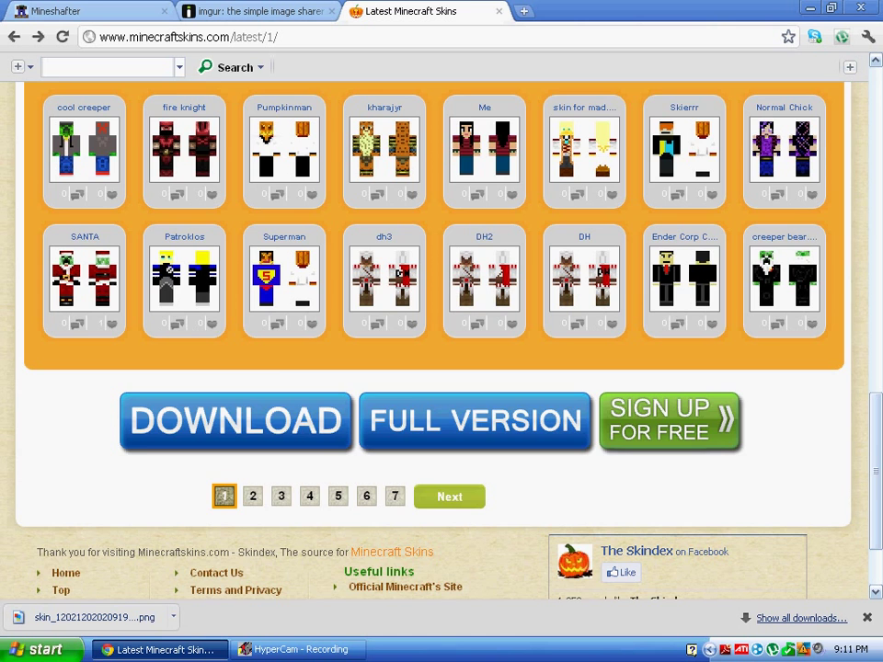
{"action": "scroll", "coordinate": [441, 341], "scroll_direction": "up", "scroll_amount": 10}
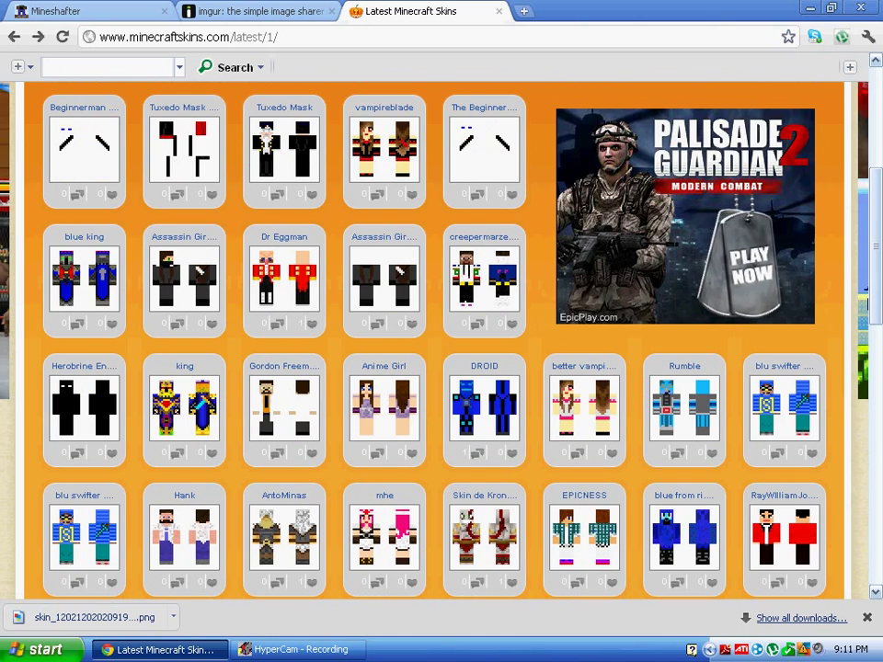
{"action": "scroll", "coordinate": [441, 340], "scroll_direction": "up", "scroll_amount": 4}
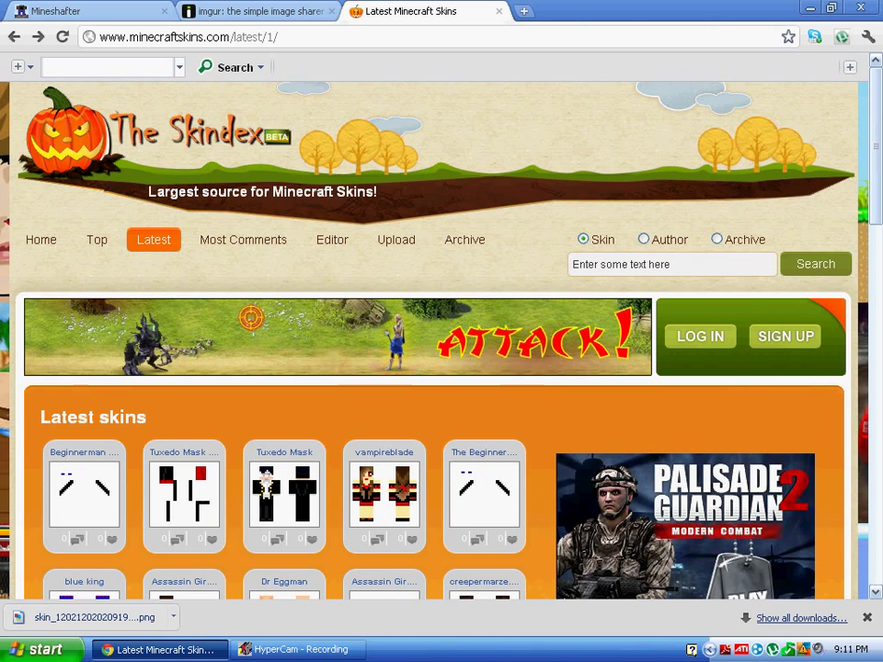
{"action": "key", "text": "super+d"}
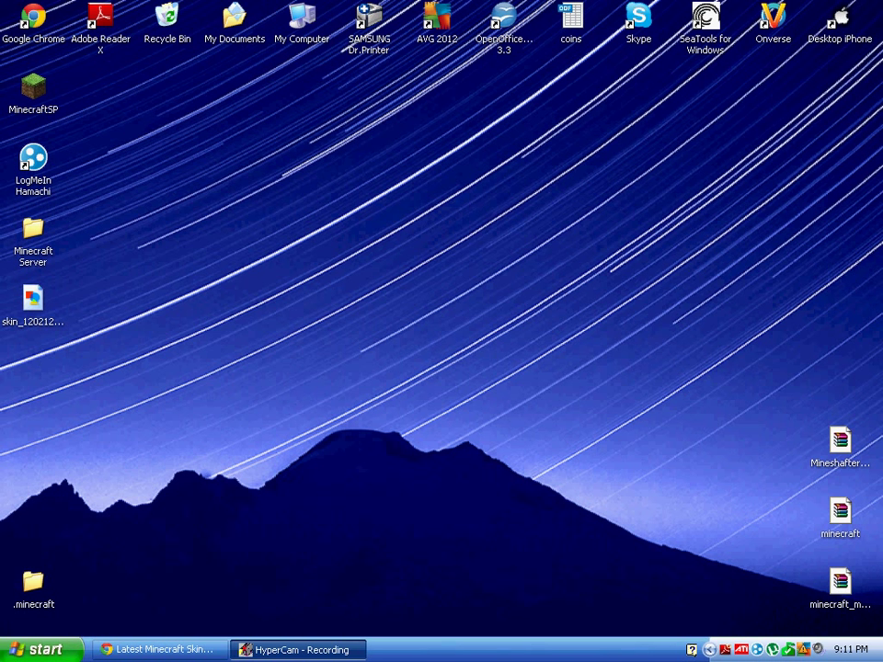
Step: Run Mineshafter-proxy with Java Platform SE binary and log in to Minecraft
{"action": "right_click", "coordinate": [842, 443]}
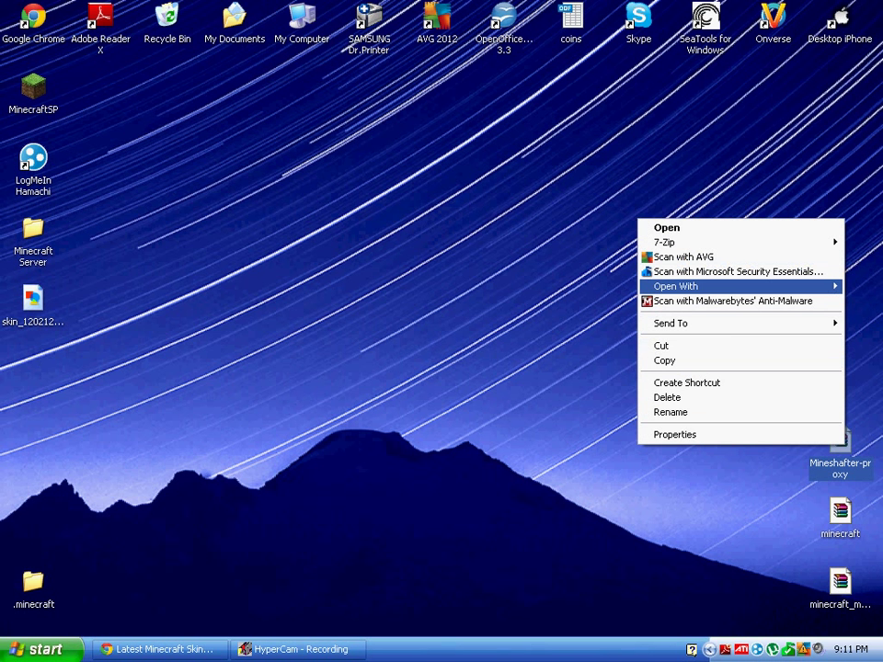
{"action": "mouse_move", "coordinate": [699, 286]}
{"action": "left_click", "coordinate": [556, 288]}
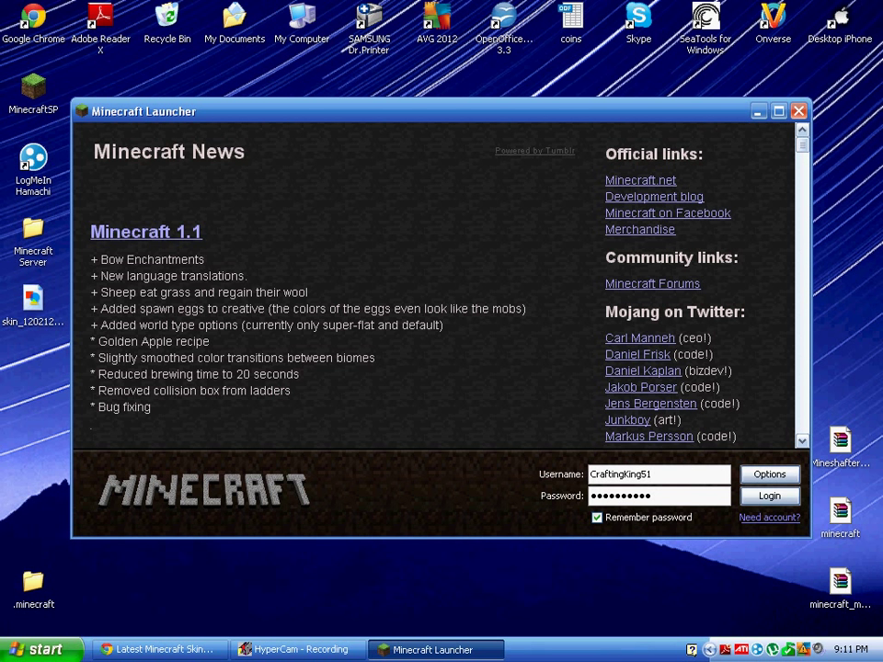
{"action": "key", "text": "Return"}
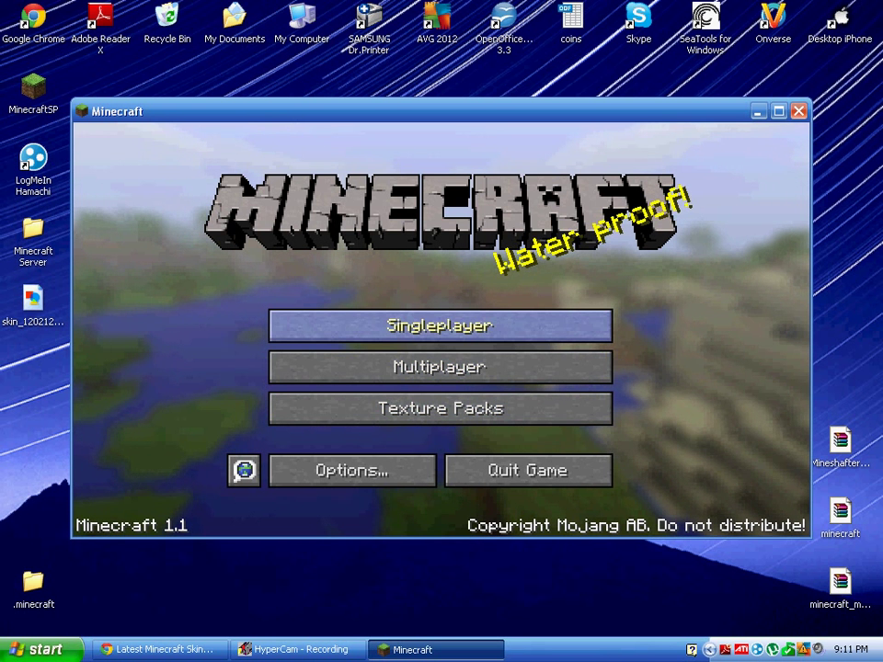
Step: Join the Chaotic United server and log in with /login and the account password
{"action": "left_click", "coordinate": [440, 366]}
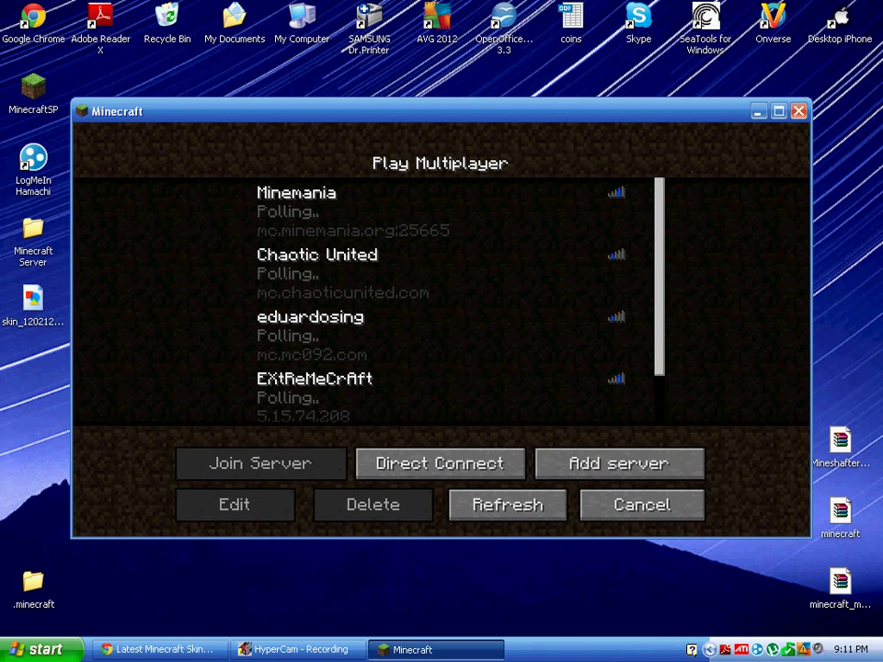
{"action": "left_click", "coordinate": [439, 211]}
{"action": "left_click", "coordinate": [440, 273]}
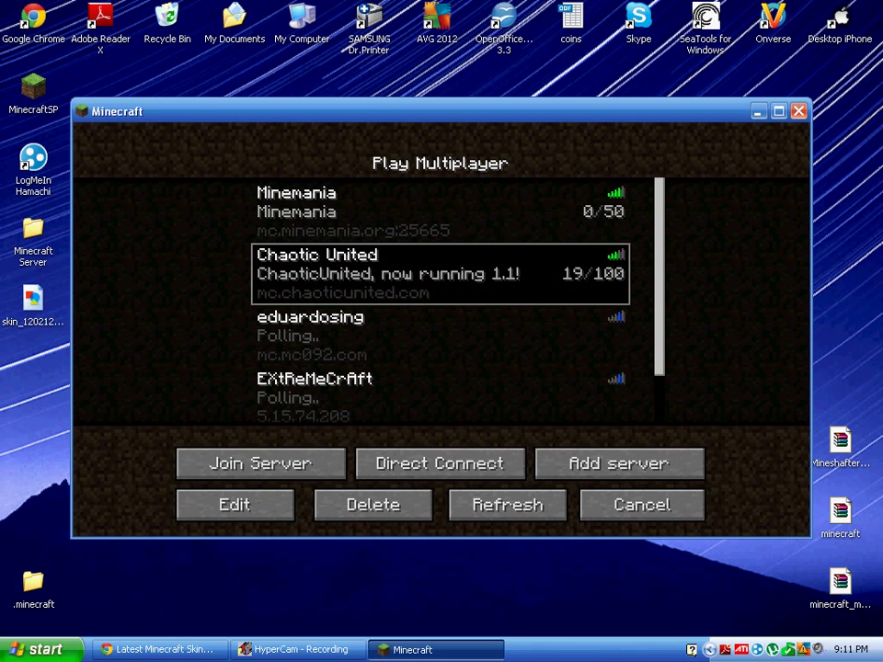
{"action": "left_click", "coordinate": [261, 462]}
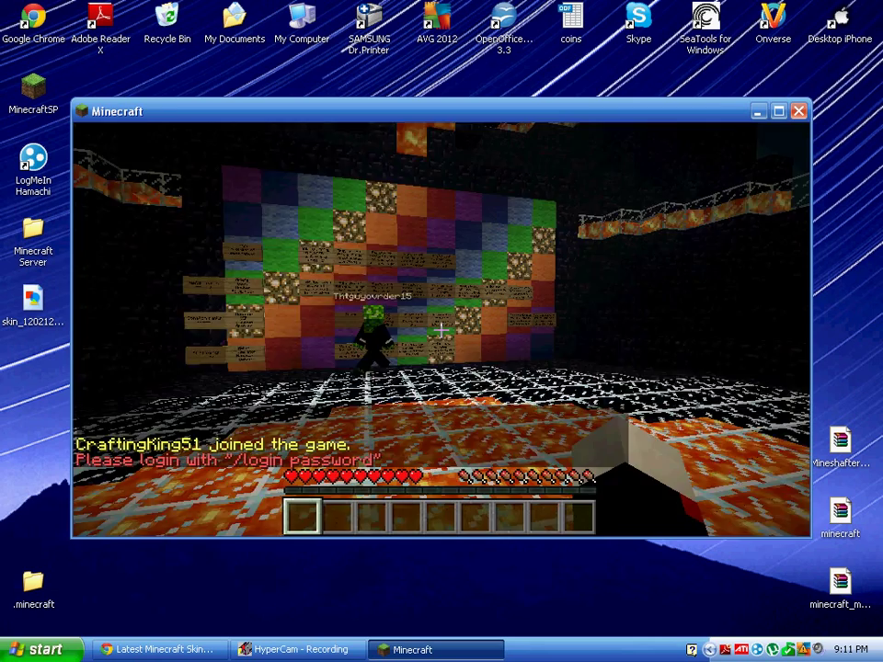
{"action": "type", "text": "/"}
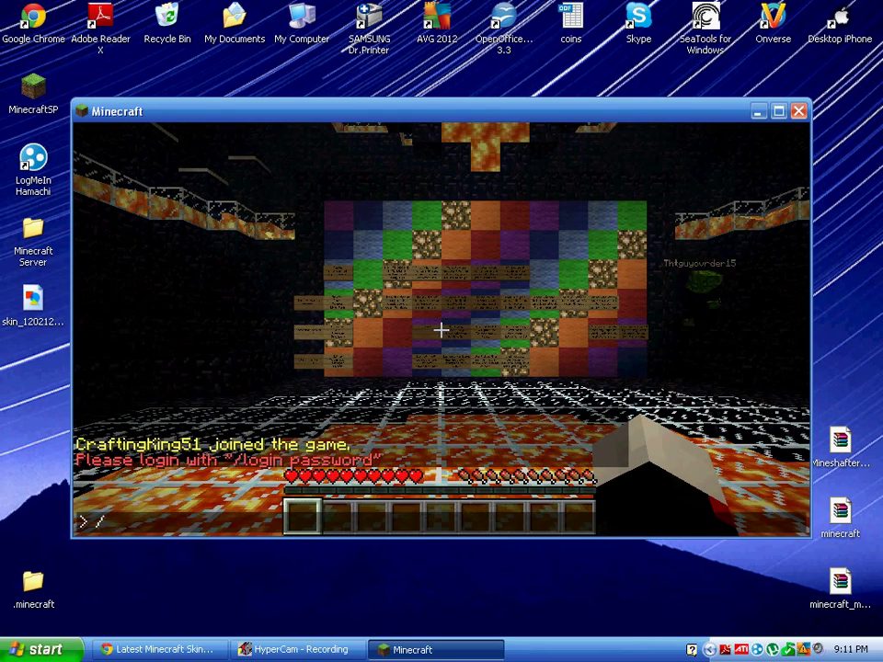
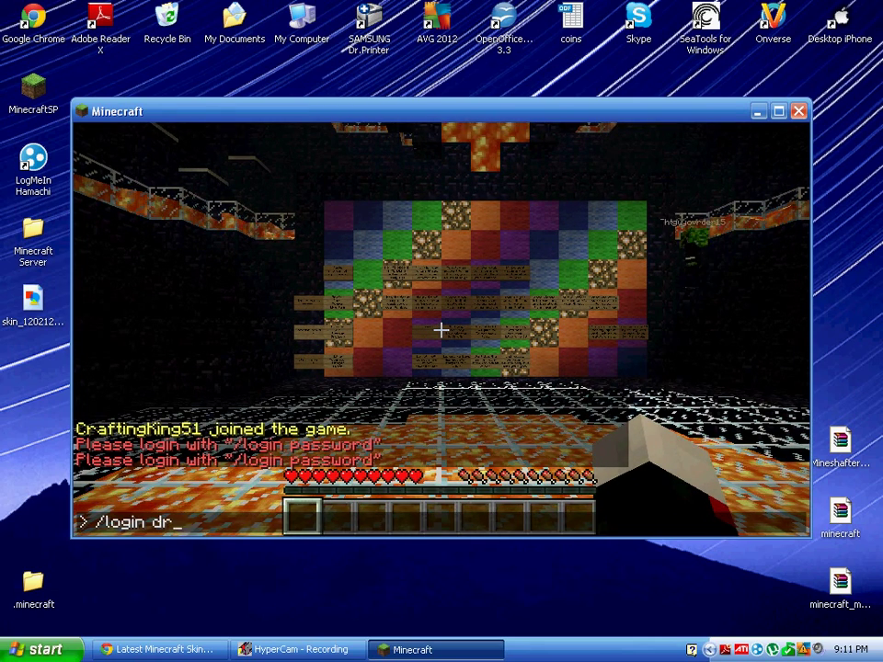
{"action": "key", "text": "Return"}
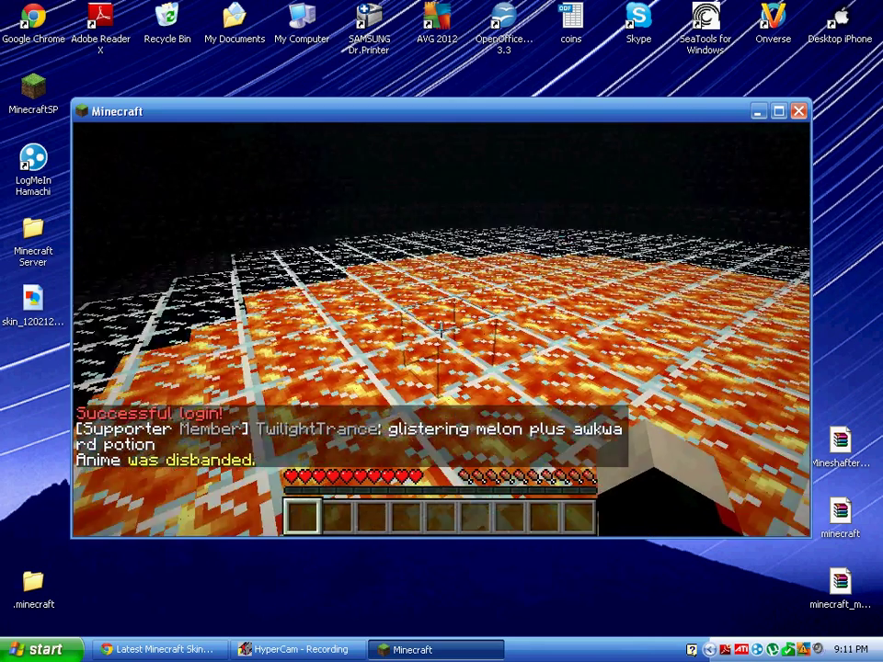
Step: Check the character's skin in the inventory, then disconnect and quit Minecraft
{"action": "key", "text": "e"}
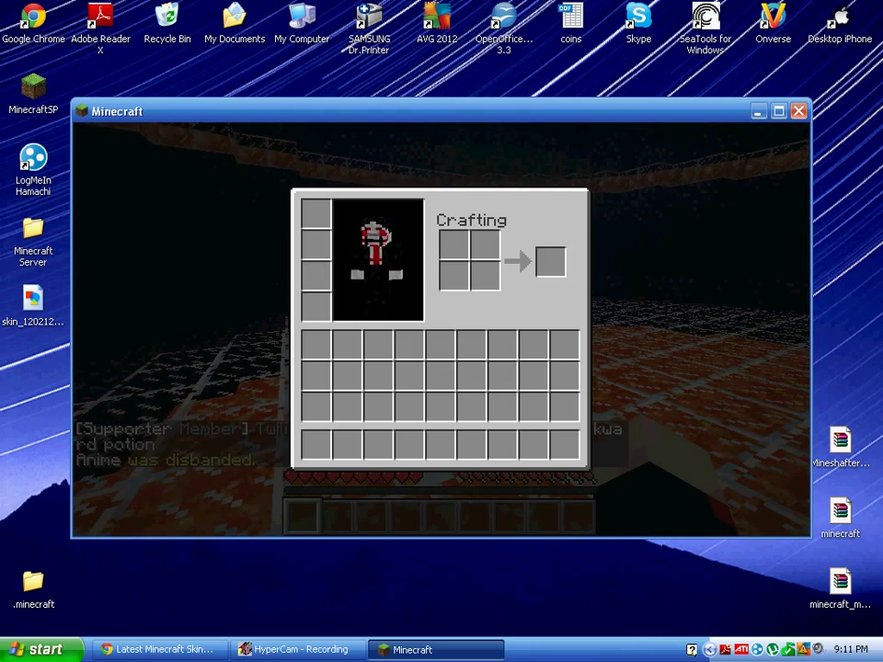
{"action": "key", "text": "e"}
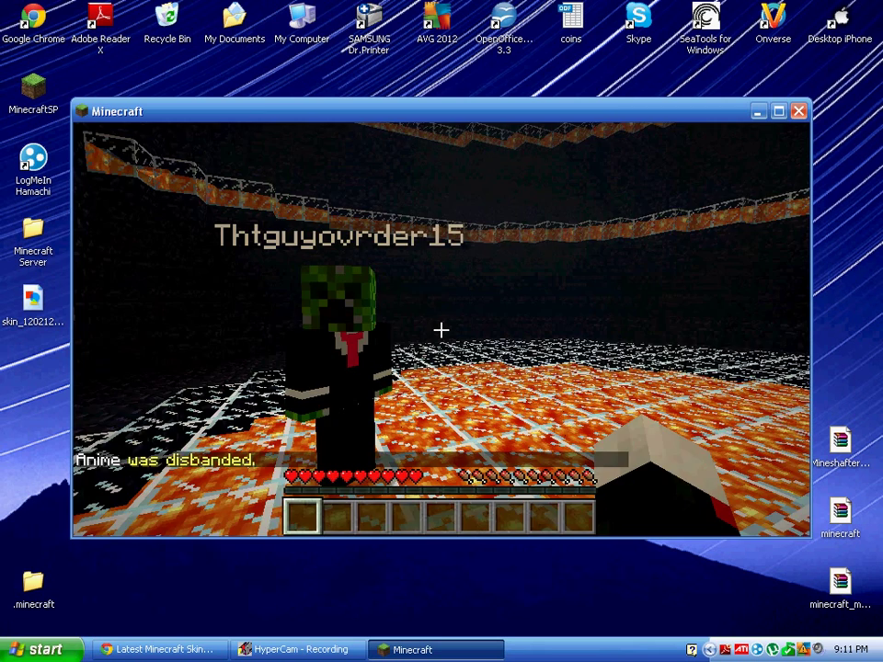
{"action": "key", "text": "Escape"}
{"action": "left_click", "coordinate": [439, 420]}
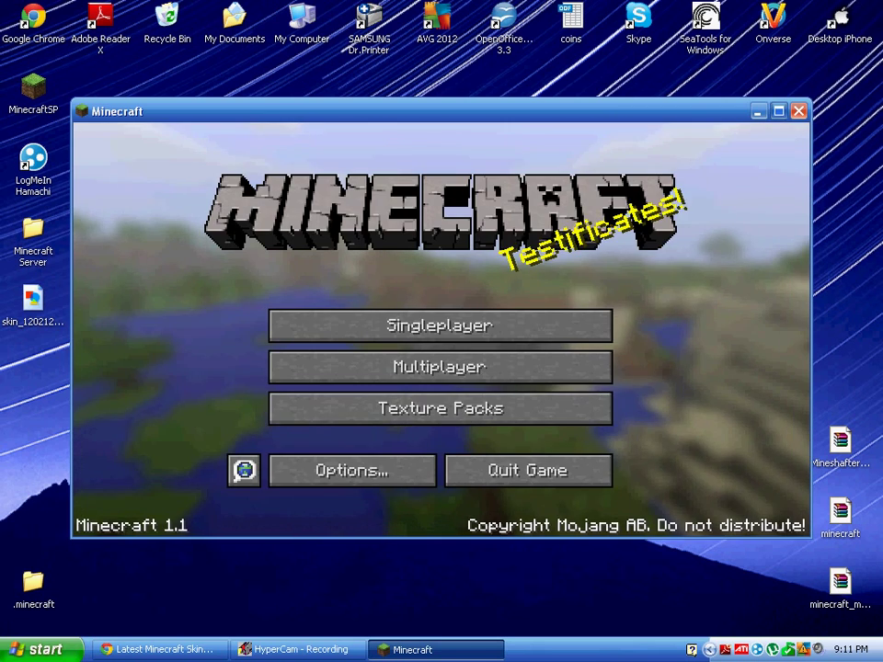
{"action": "key", "text": "alt+F4"}
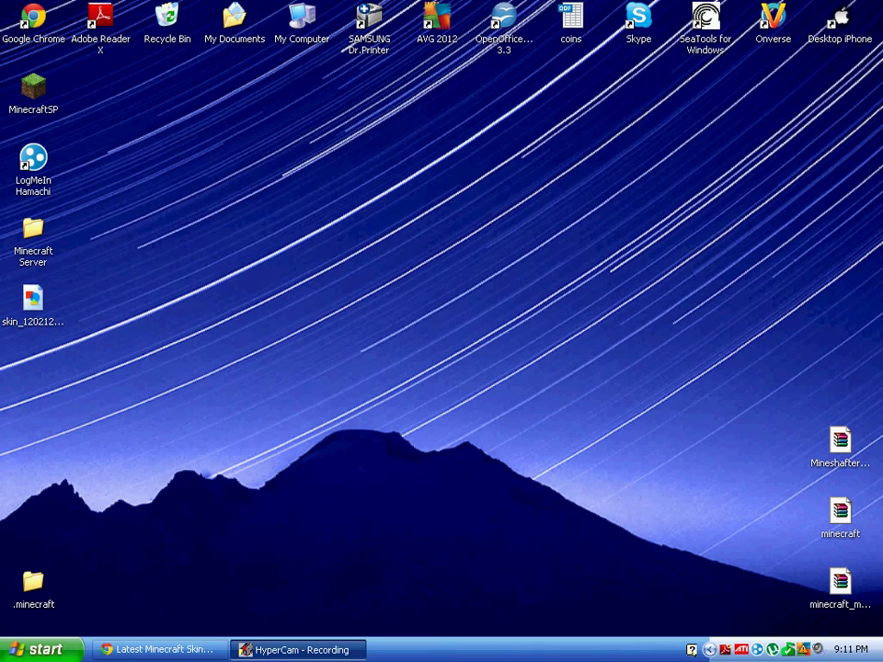
Step: Return to Chrome's Mineshafter settings tab and select the connected username text
{"action": "key", "text": "alt+Tab"}
{"action": "key", "text": "ctrl+1"}
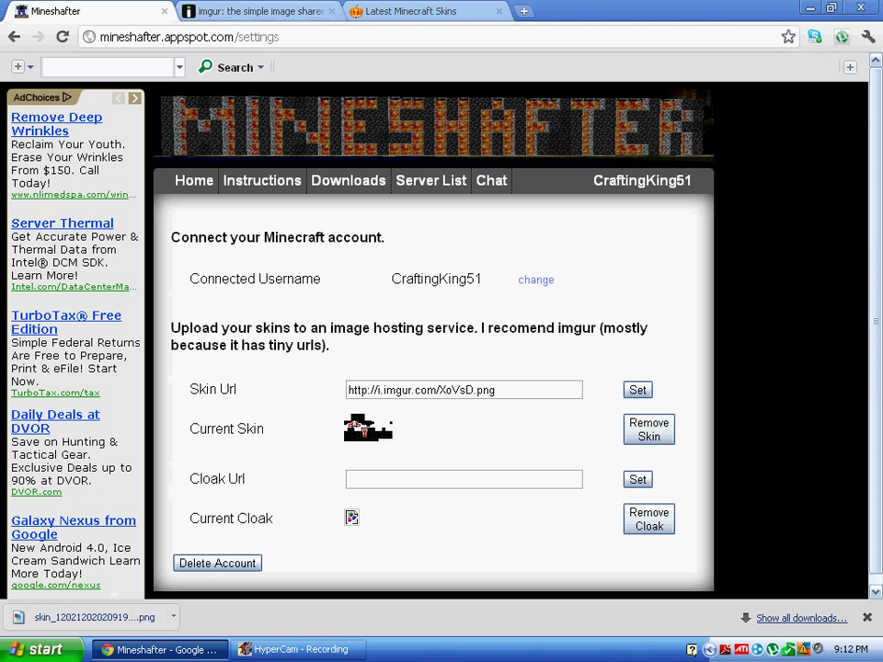
{"action": "left_click_drag", "start_coordinate": [481, 278], "coordinate": [392, 278]}
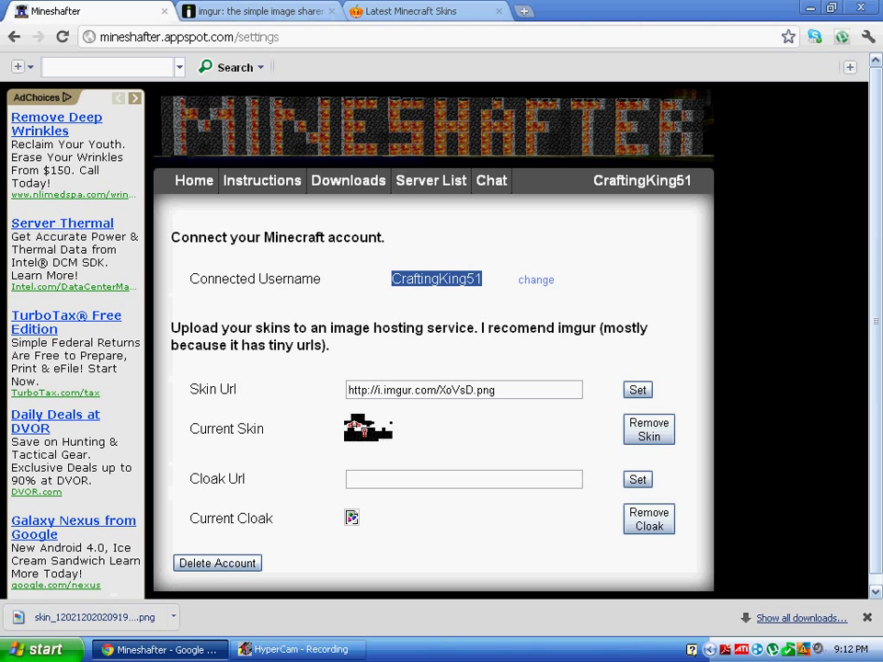
Step: Search Google for 'minecraft', submit the minecraft.net login form, then close that tab
{"action": "key", "text": "ctrl+t"}
{"action": "type", "text": "www.google.com"}
{"action": "key", "text": "Return"}
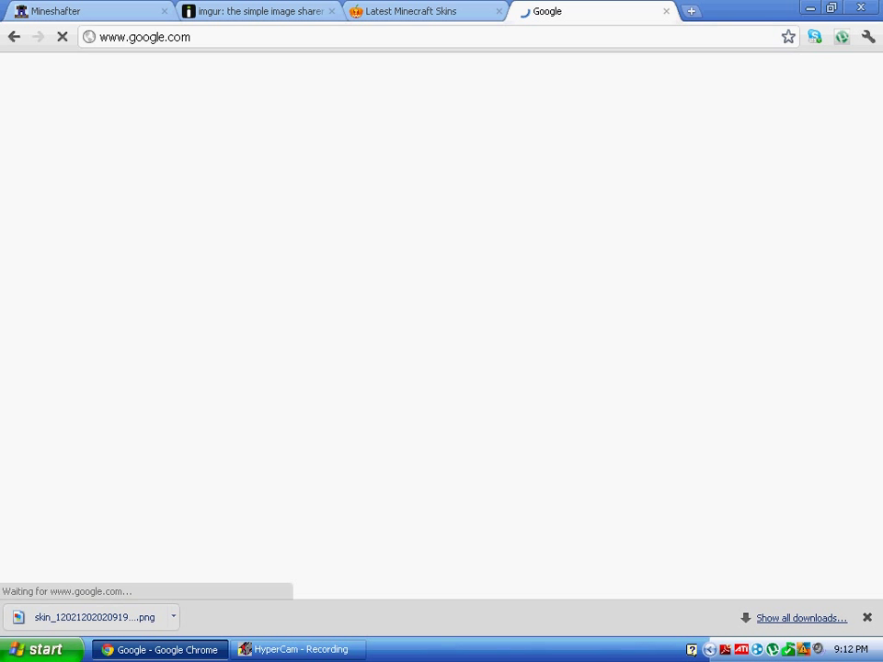
{"action": "type", "text": "minecraft"}
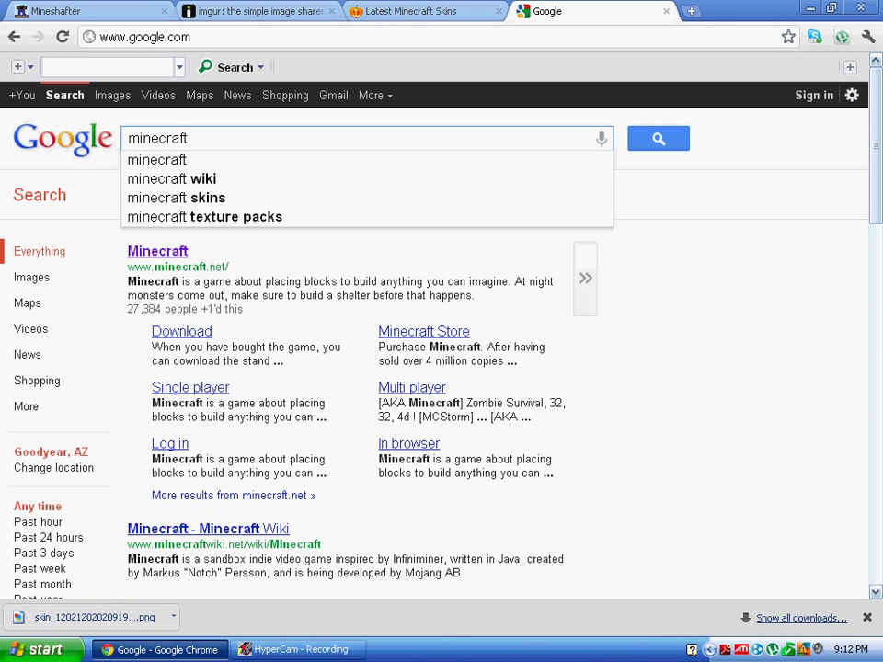
{"action": "left_click", "coordinate": [157, 251]}
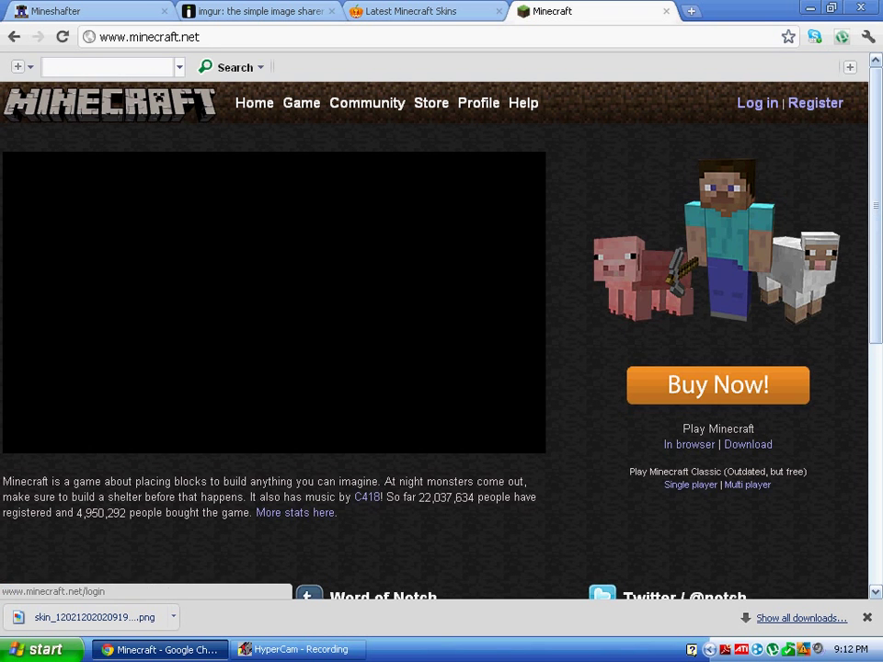
{"action": "left_click", "coordinate": [757, 103]}
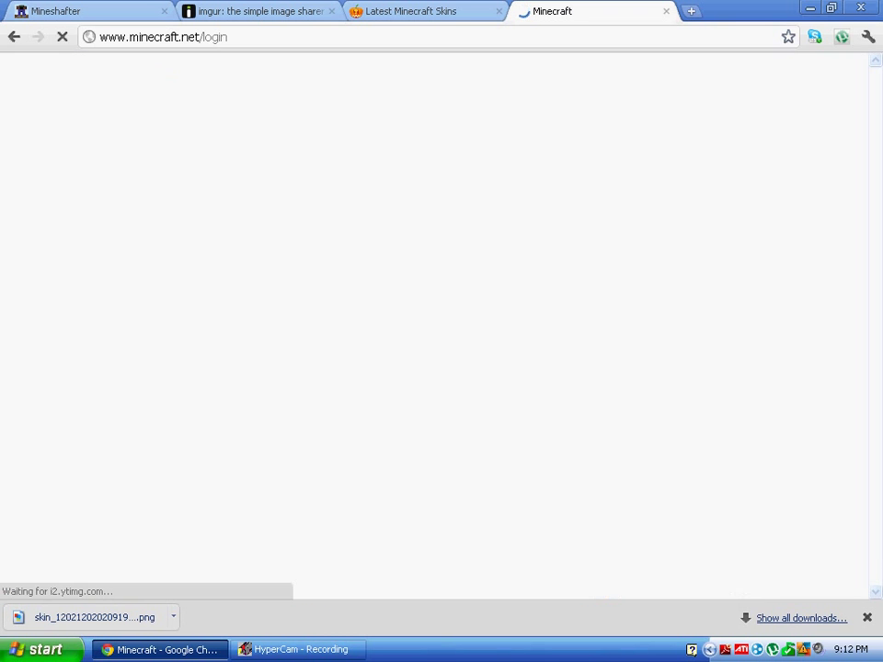
{"action": "key", "text": "Return"}
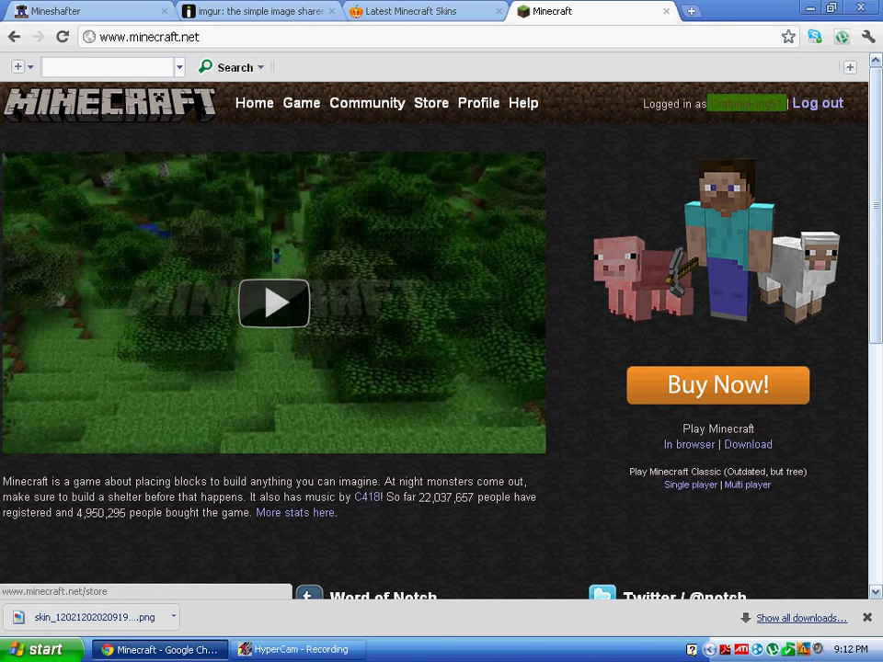
{"action": "left_click", "coordinate": [665, 11]}
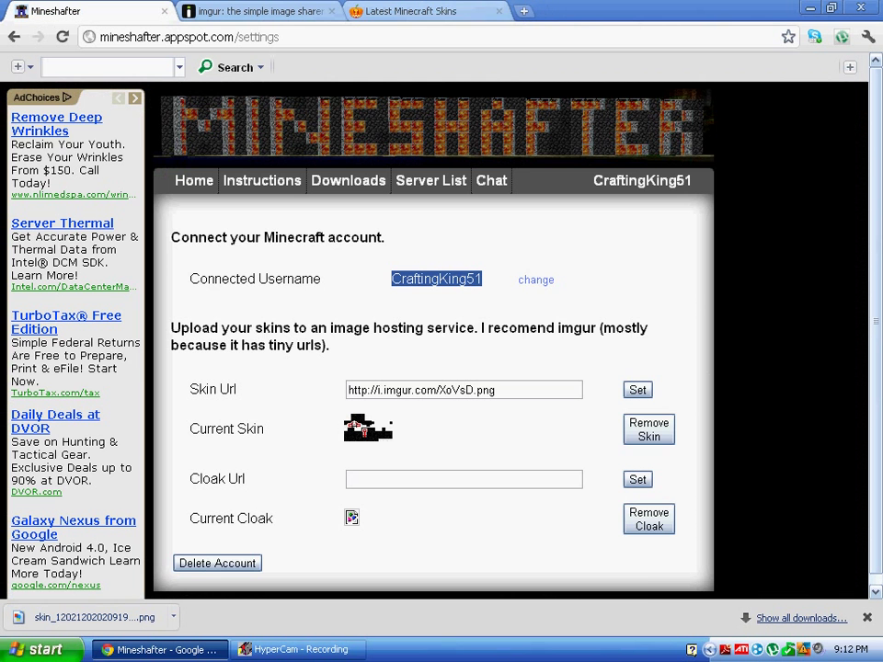
{"action": "left_click", "coordinate": [409, 11]}
Step: Open the naked snake skin, preview it on grass and water, and save its PNG to the Desktop
{"action": "scroll", "coordinate": [290, 368], "scroll_direction": "down", "scroll_amount": 10}
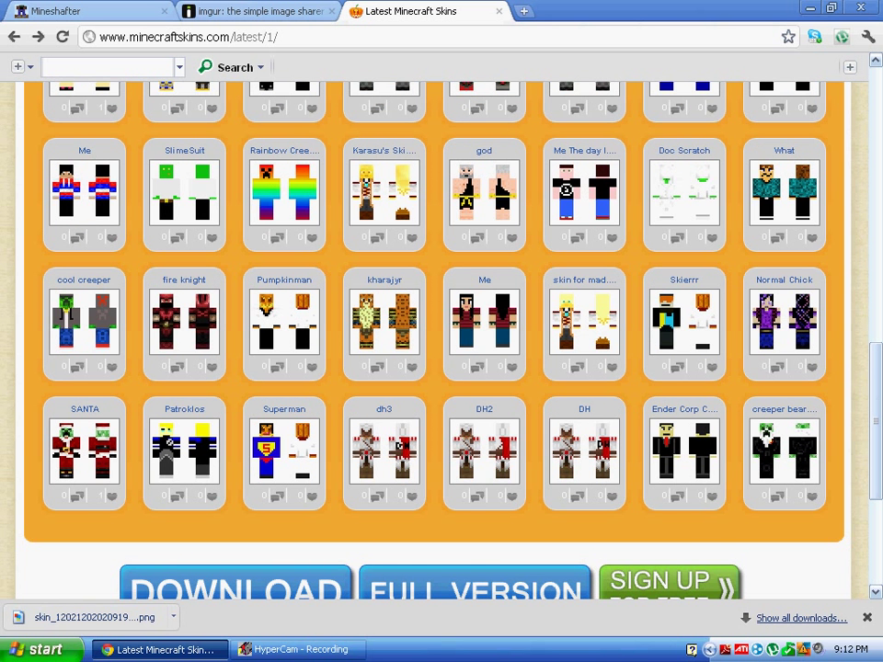
{"action": "scroll", "coordinate": [290, 368], "scroll_direction": "down", "scroll_amount": 3}
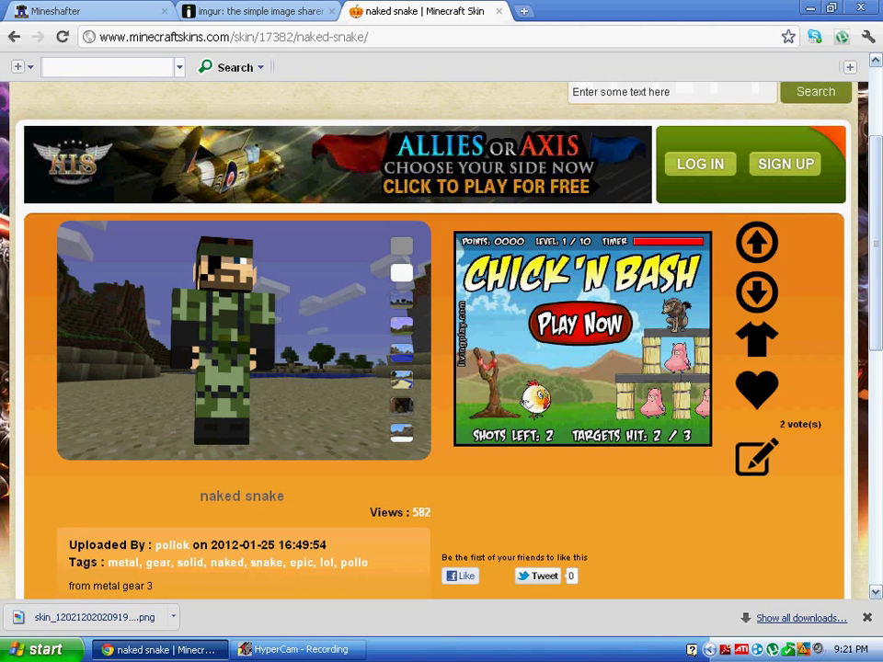
{"action": "left_click_drag", "start_coordinate": [401, 241], "coordinate": [401, 300]}
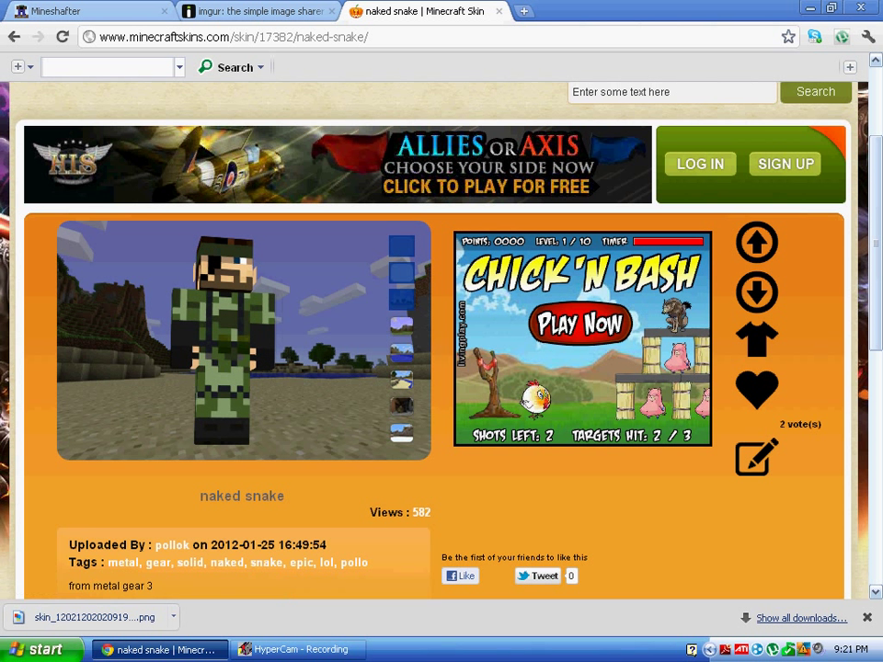
{"action": "left_click", "coordinate": [400, 352]}
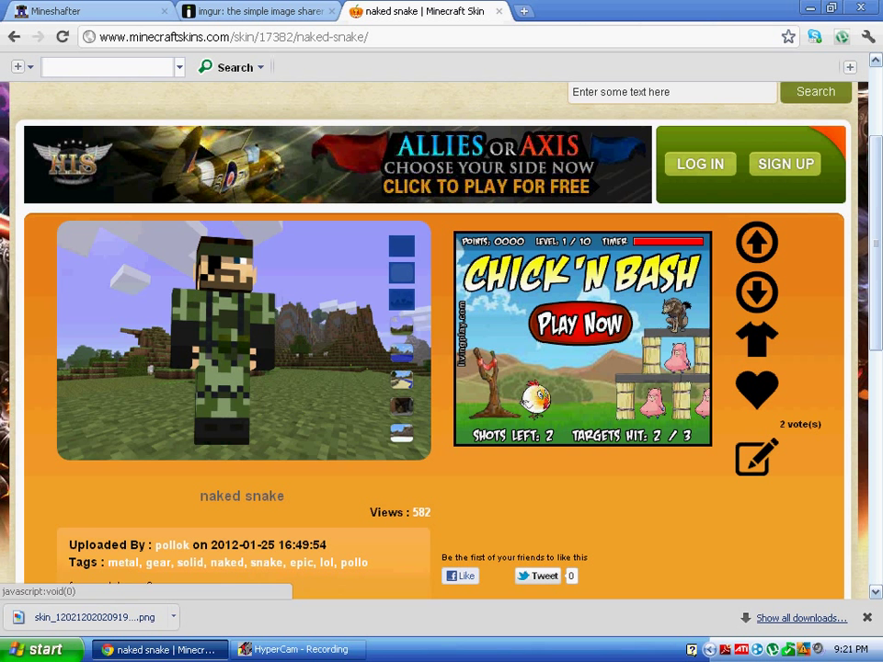
{"action": "left_click", "coordinate": [400, 323]}
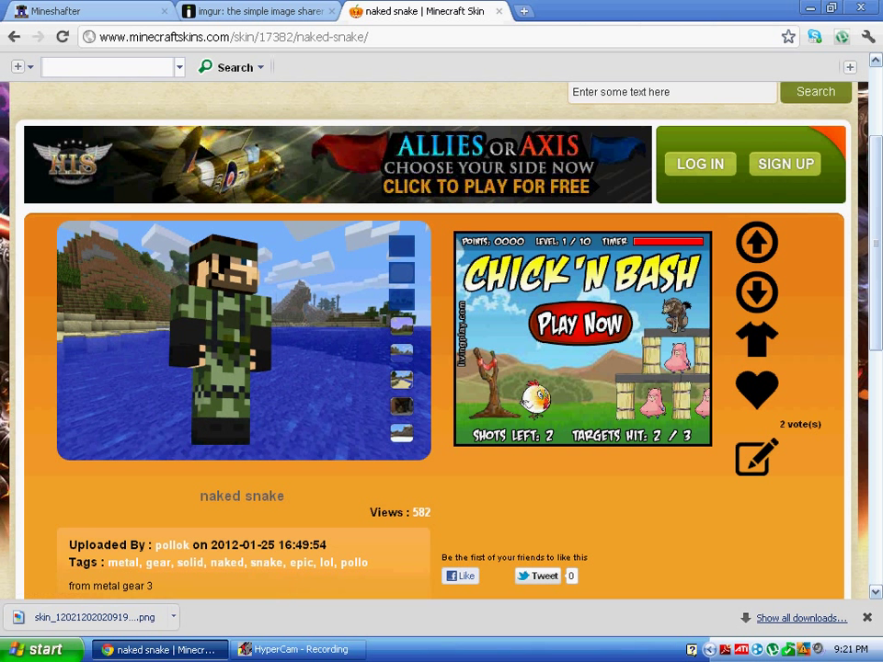
{"action": "left_click", "coordinate": [756, 292]}
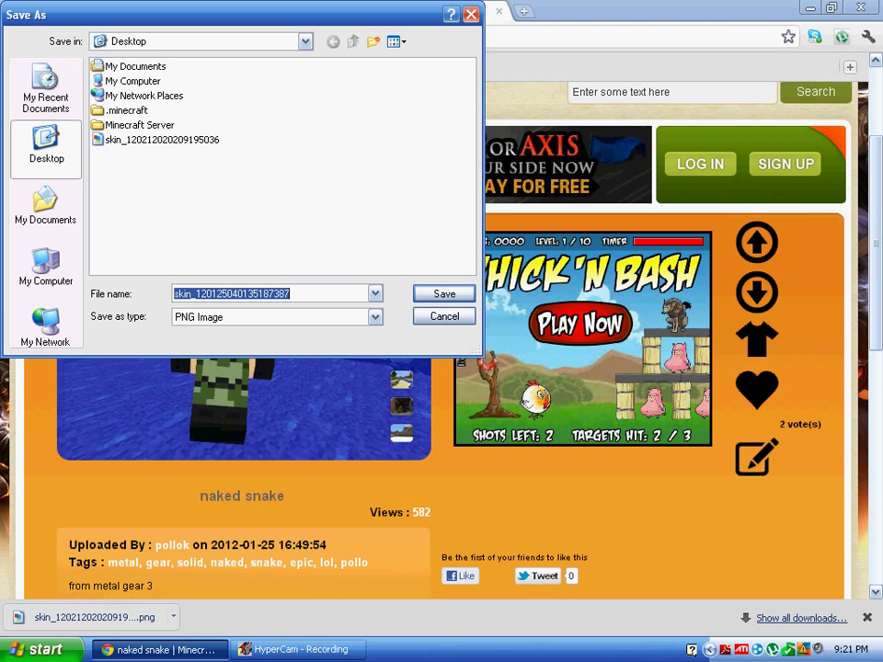
{"action": "key", "text": "Return"}
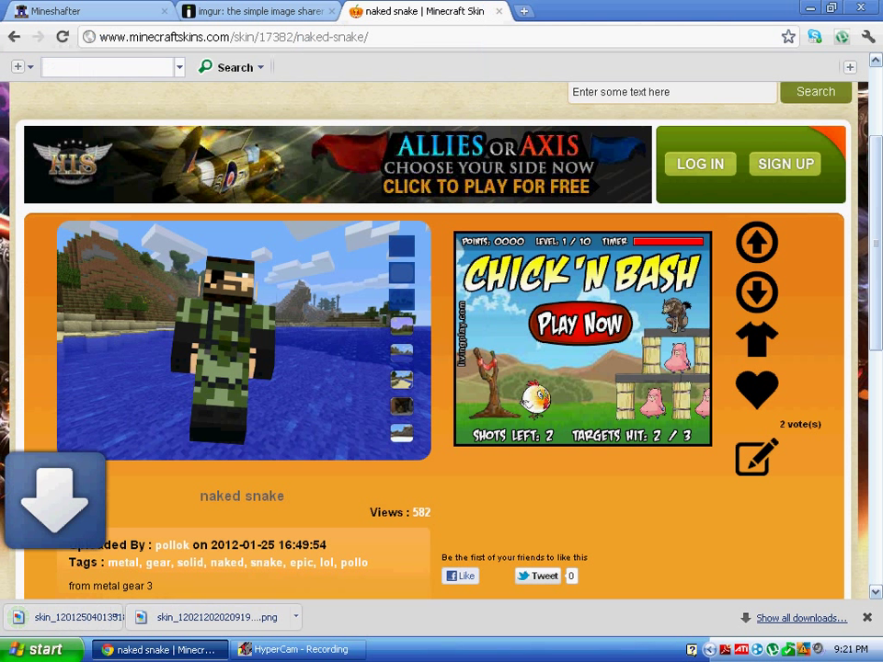
{"action": "key", "text": "ctrl+shift+Tab"}
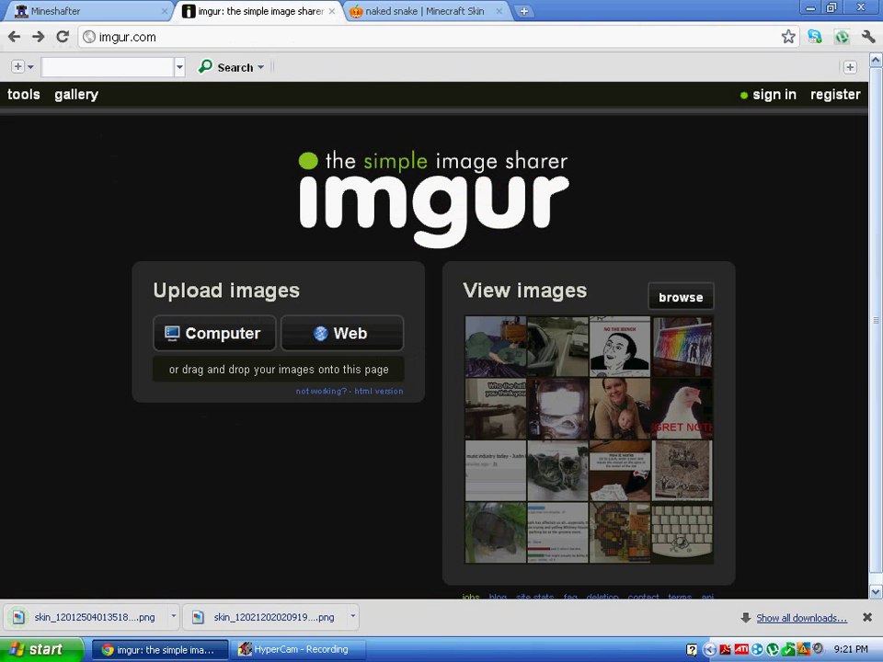
{"action": "left_click", "coordinate": [209, 332]}
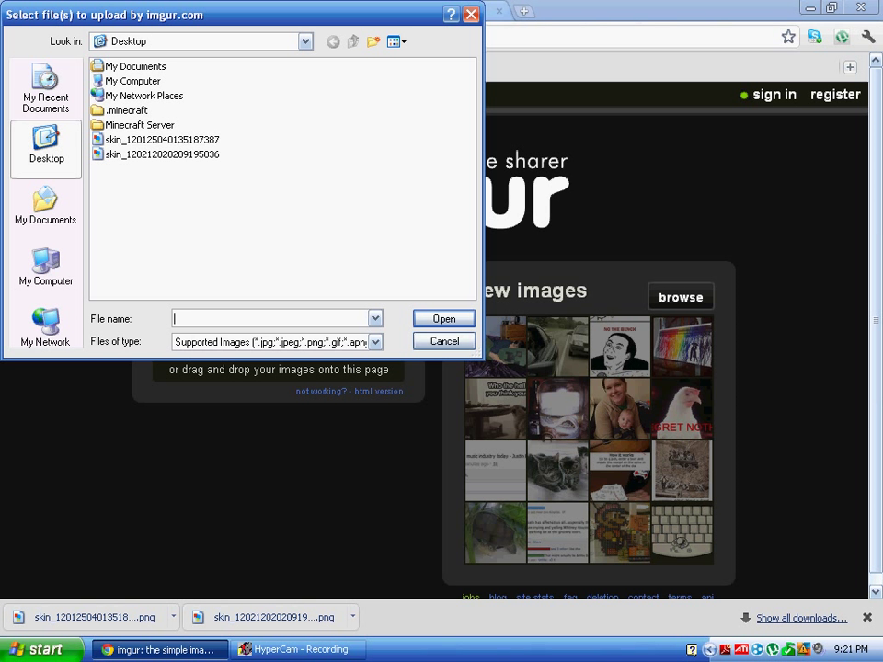
{"action": "left_click", "coordinate": [161, 139]}
{"action": "left_click", "coordinate": [444, 318]}
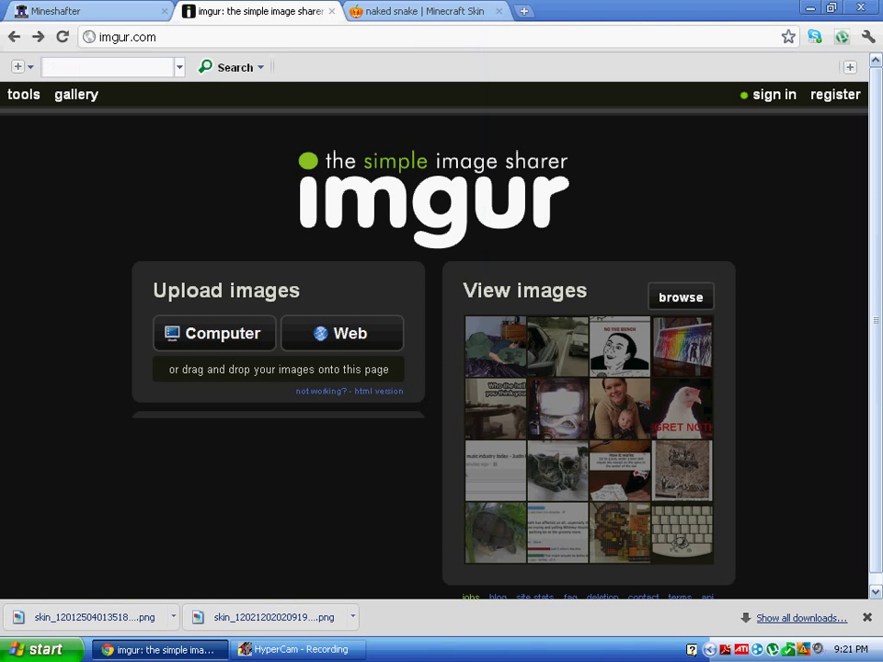
{"action": "left_click", "coordinate": [207, 443]}
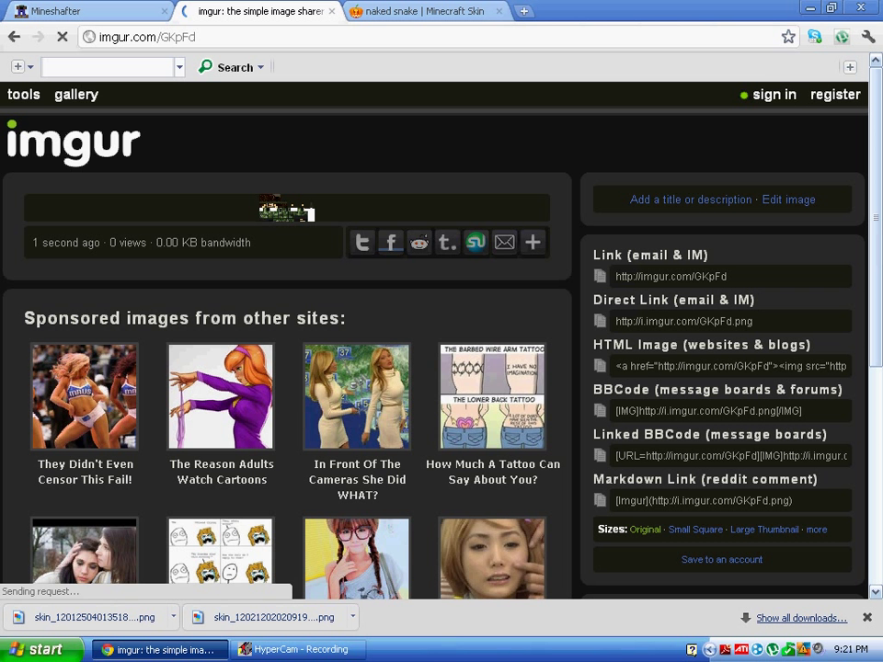
{"action": "right_click", "coordinate": [287, 210]}
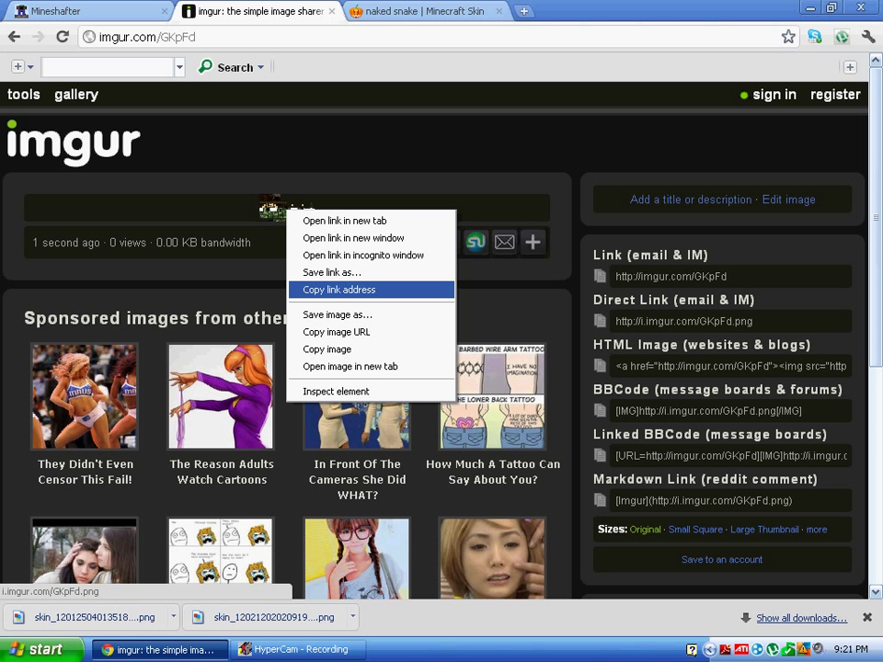
{"action": "left_click", "coordinate": [339, 289]}
{"action": "left_click", "coordinate": [64, 11]}
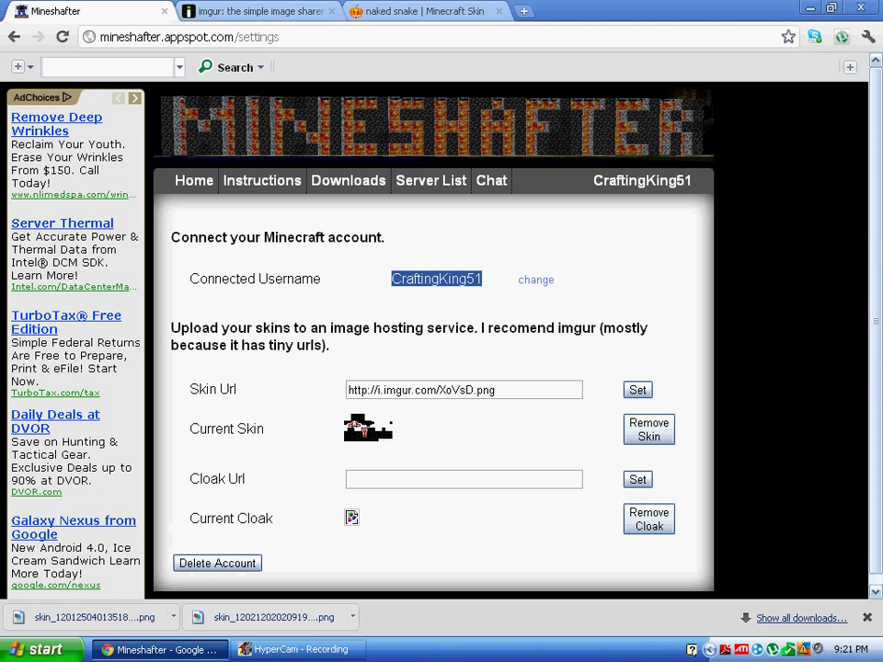
{"action": "left_click_drag", "start_coordinate": [501, 390], "coordinate": [348, 389]}
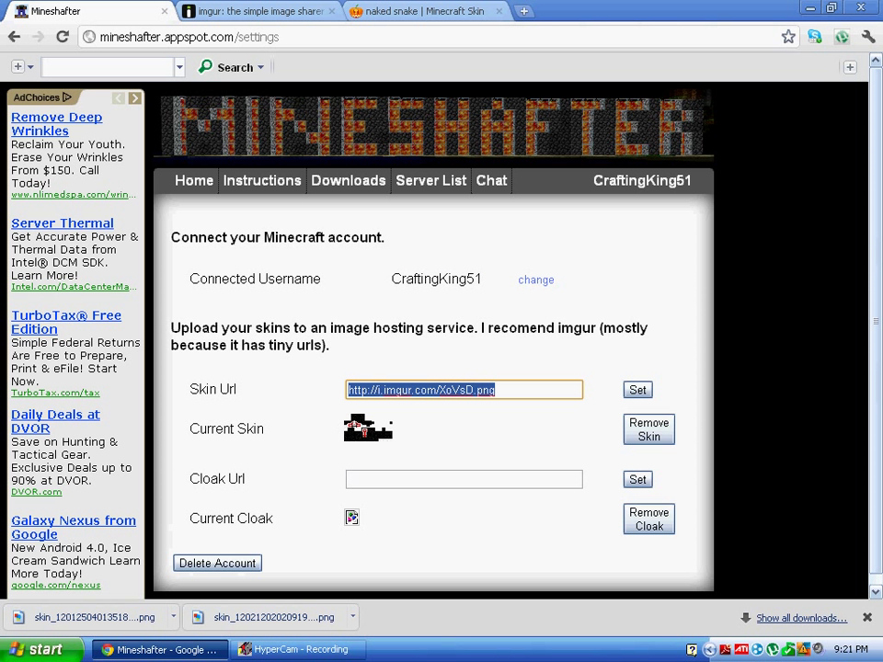
{"action": "right_click", "coordinate": [505, 390]}
{"action": "left_click", "coordinate": [528, 477]}
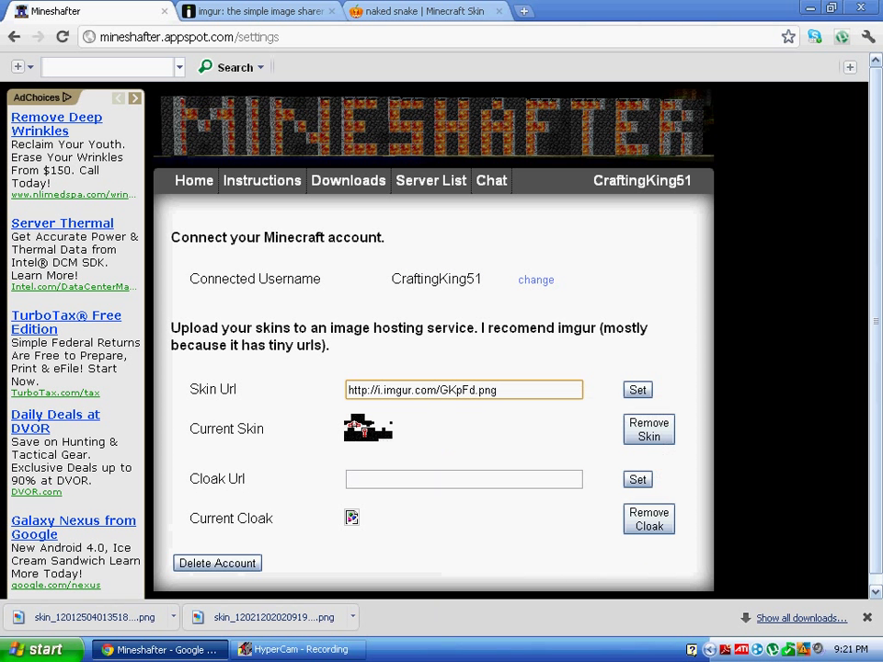
{"action": "key", "text": "Return"}
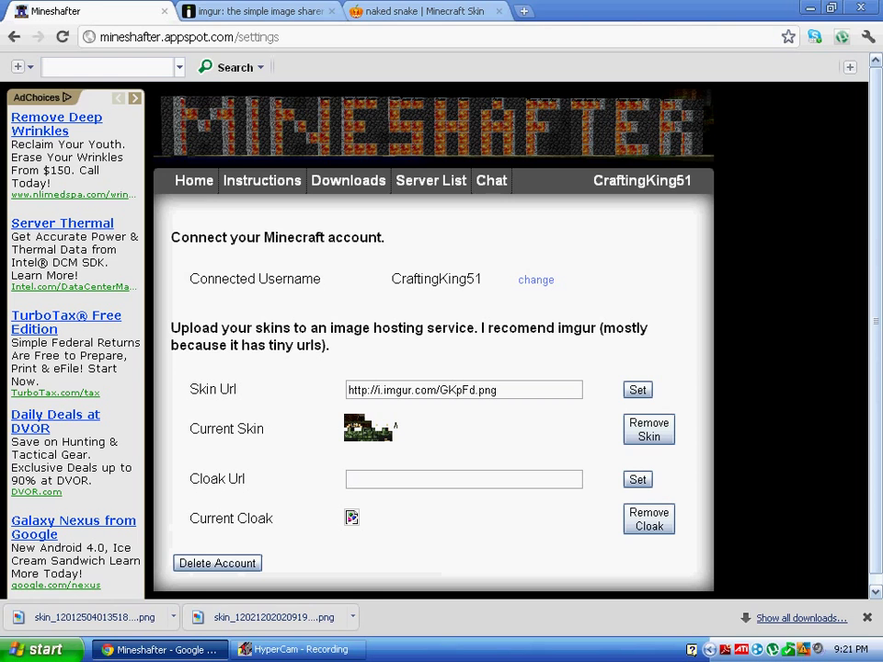
{"action": "key", "text": "super+d"}
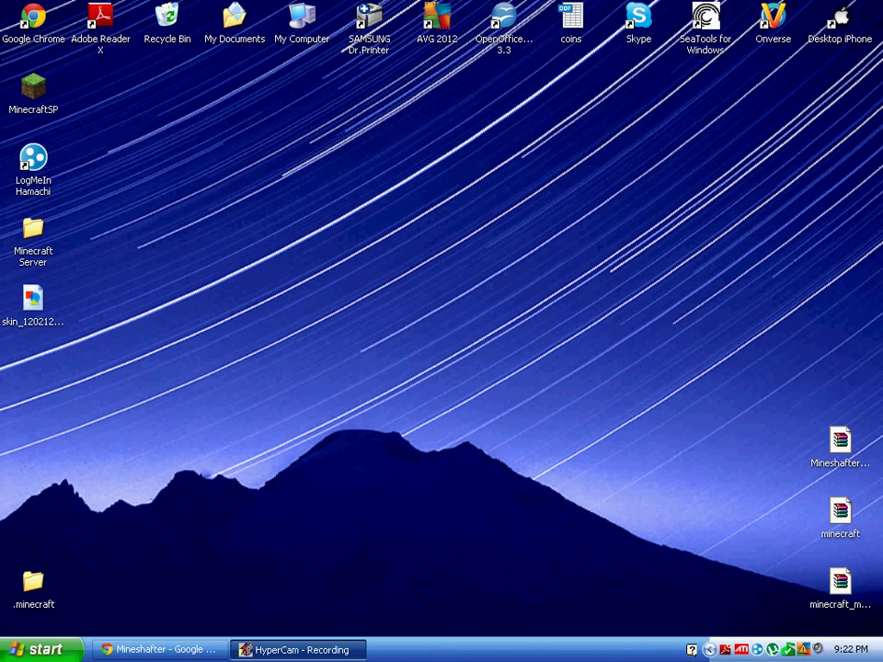
Step: Try opening Mineshafter-proxy directly, then dismiss the WinRAR reminder and close the archive window
{"action": "left_click", "coordinate": [839, 441]}
{"action": "right_click", "coordinate": [836, 438]}
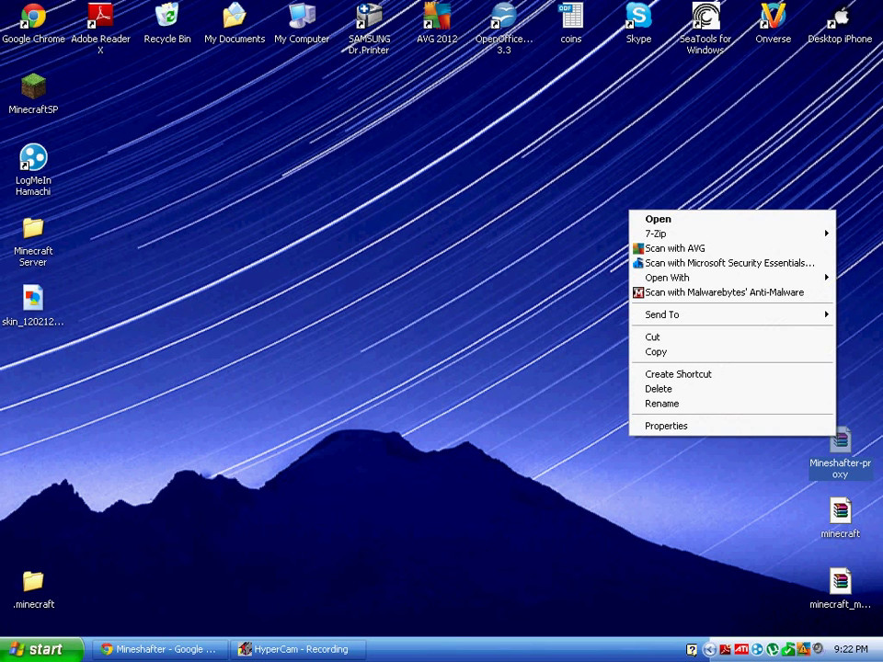
{"action": "left_click", "coordinate": [630, 331]}
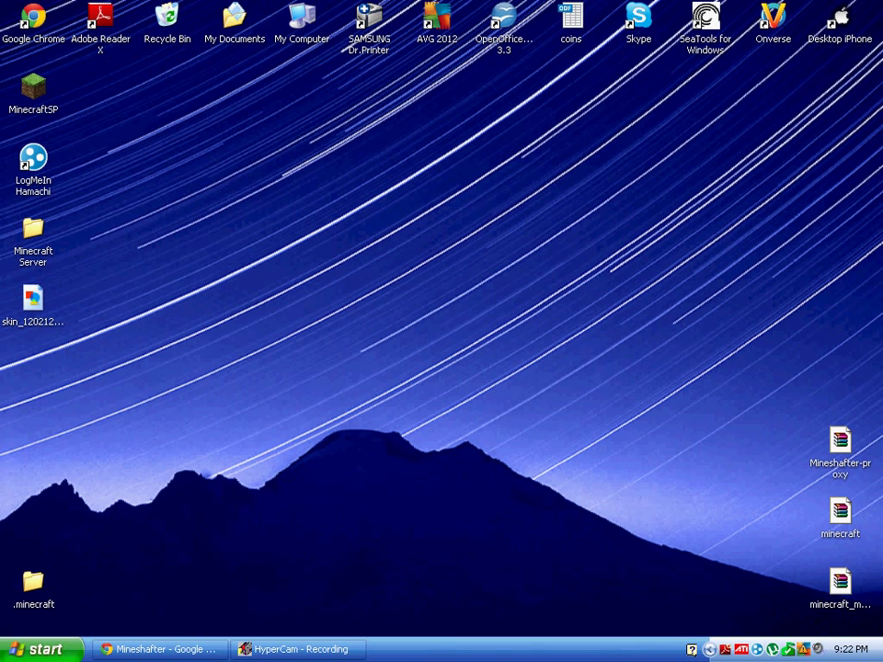
{"action": "left_click", "coordinate": [839, 441]}
{"action": "key", "text": "Return"}
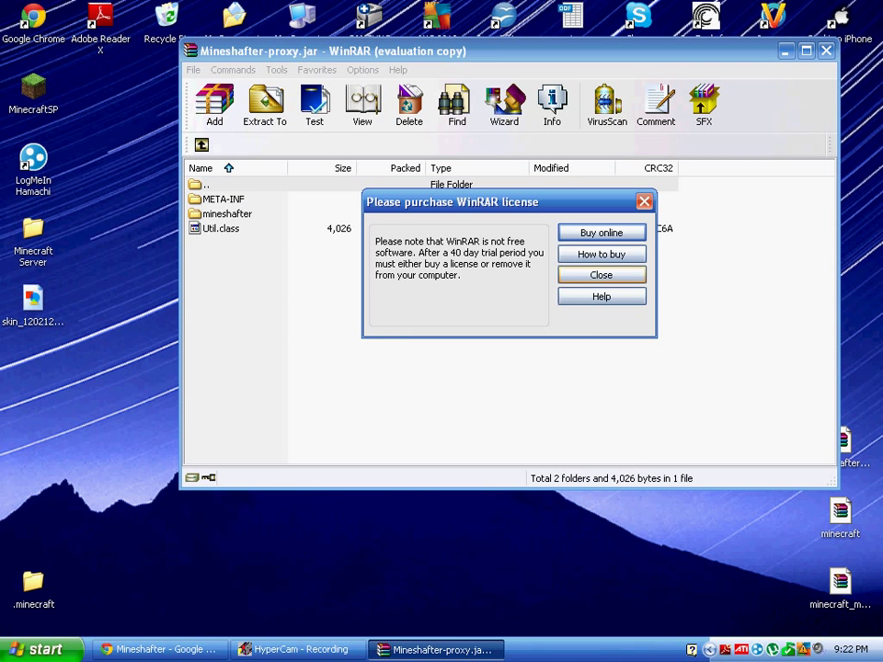
{"action": "key", "text": "Return"}
{"action": "key", "text": "Escape"}
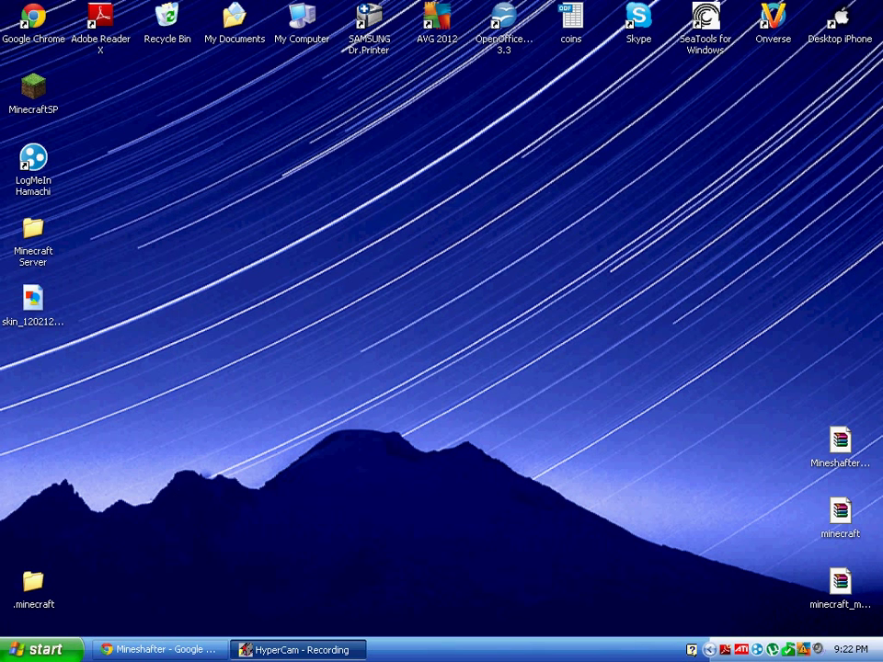
Step: Run Mineshafter-proxy with Java(TM) Platform SE binary to reach the Minecraft 1.1 title screen
{"action": "right_click", "coordinate": [832, 450]}
{"action": "mouse_move", "coordinate": [662, 291]}
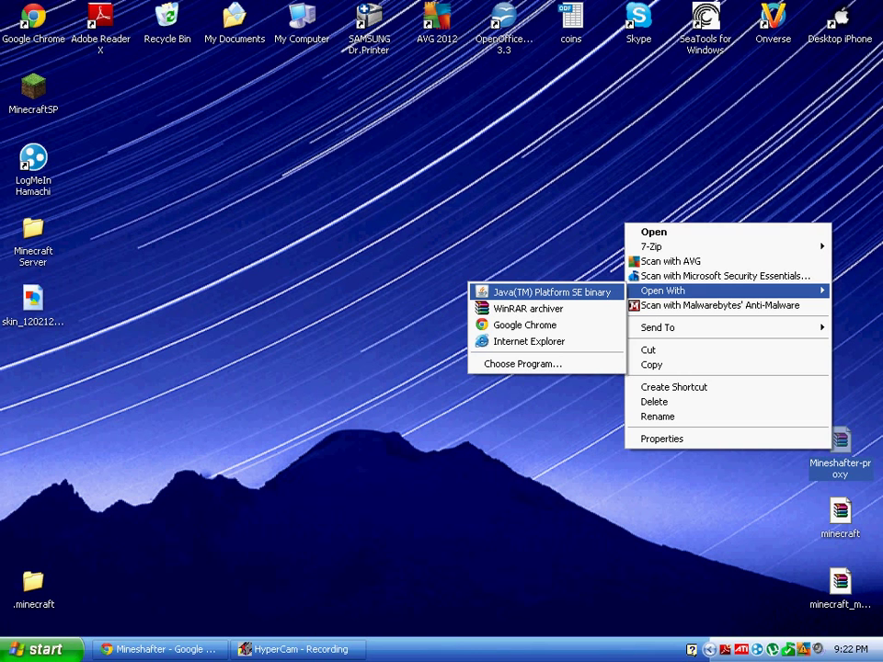
{"action": "left_click", "coordinate": [550, 292]}
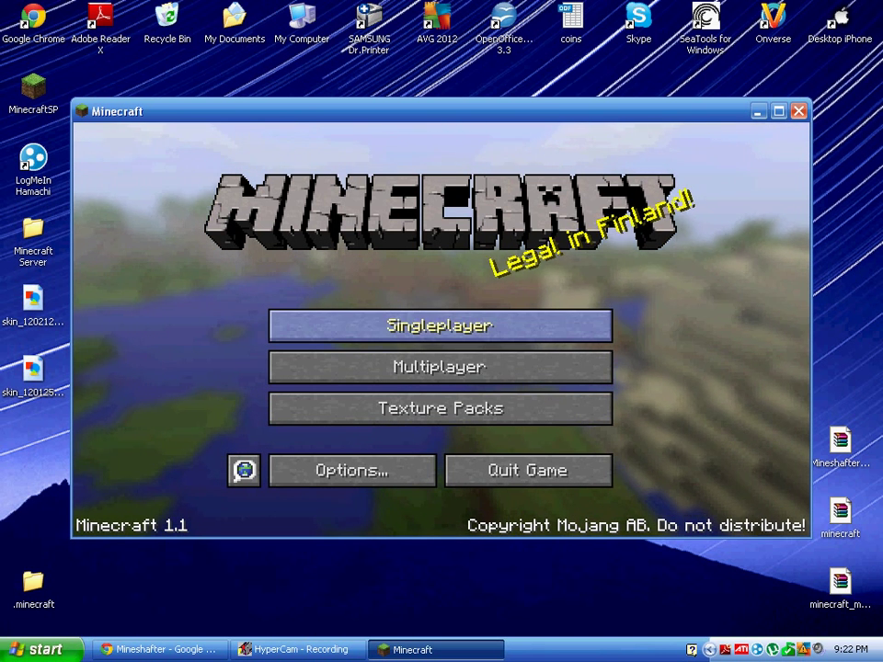
Step: Connect to Chaotic United from the Multiplayer list and log in with the account password
{"action": "left_click", "coordinate": [440, 366]}
{"action": "left_click", "coordinate": [387, 273]}
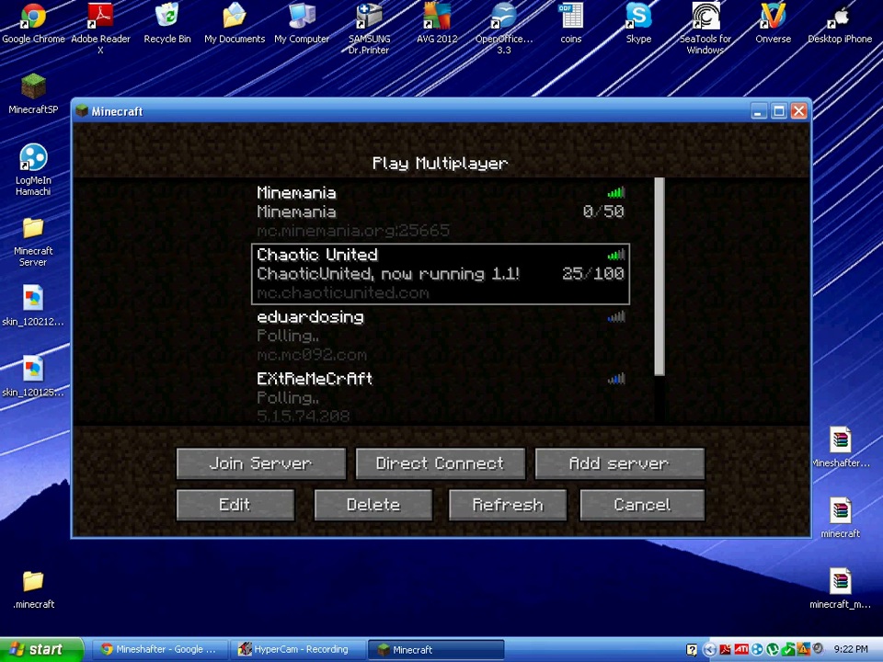
{"action": "left_click", "coordinate": [260, 463]}
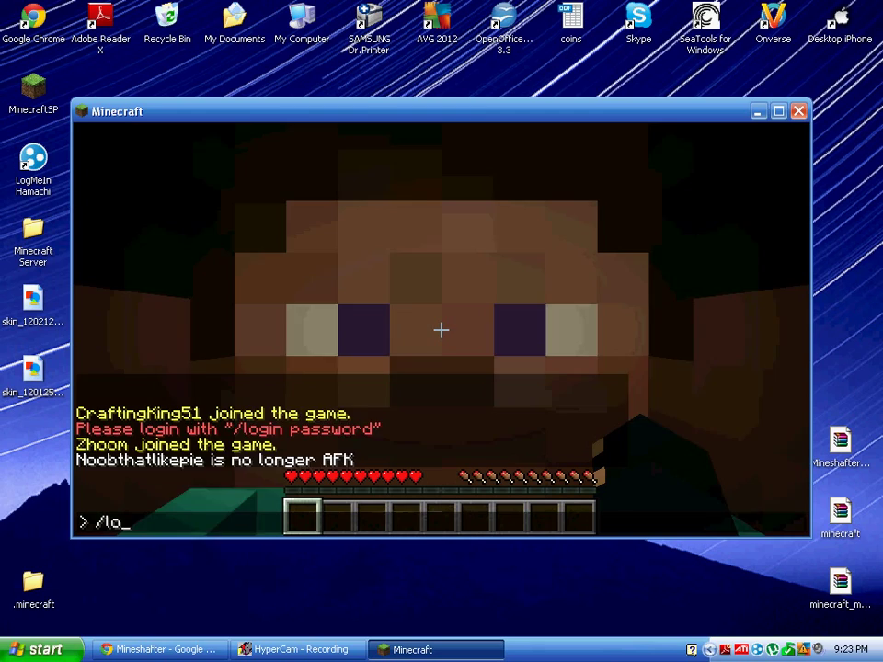
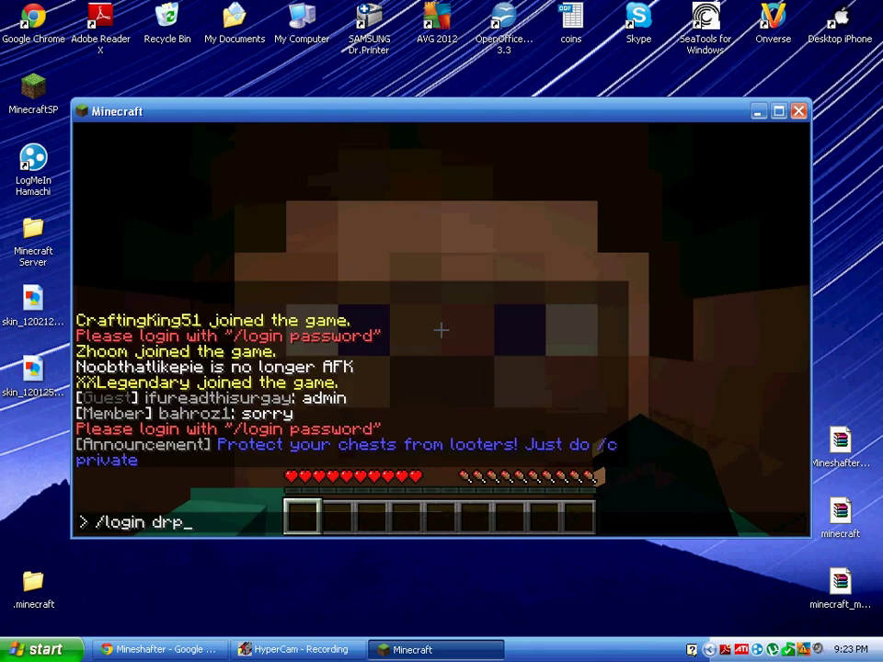
{"action": "key", "text": "Return"}
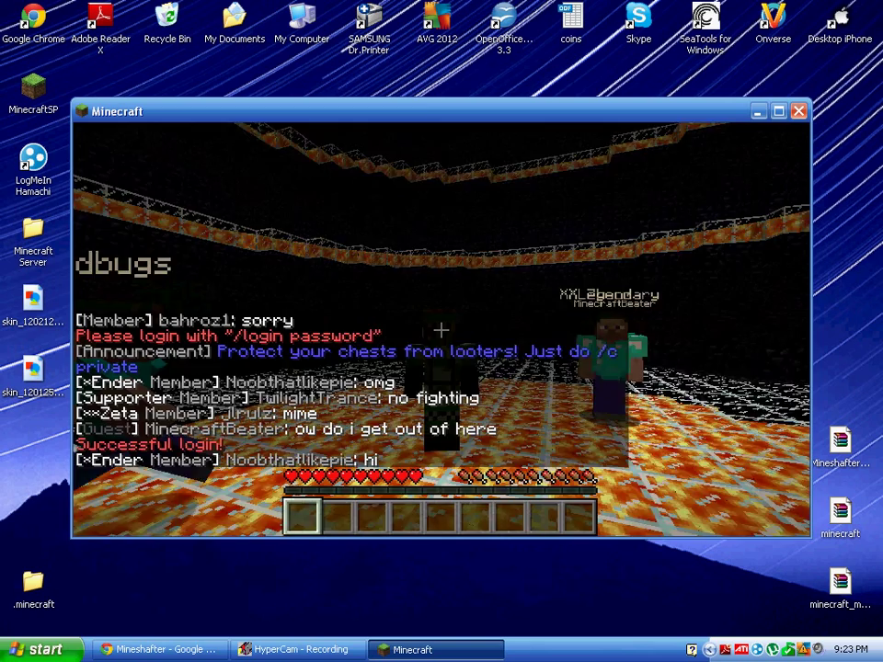
{"action": "mouse_move", "coordinate": [441, 331]}
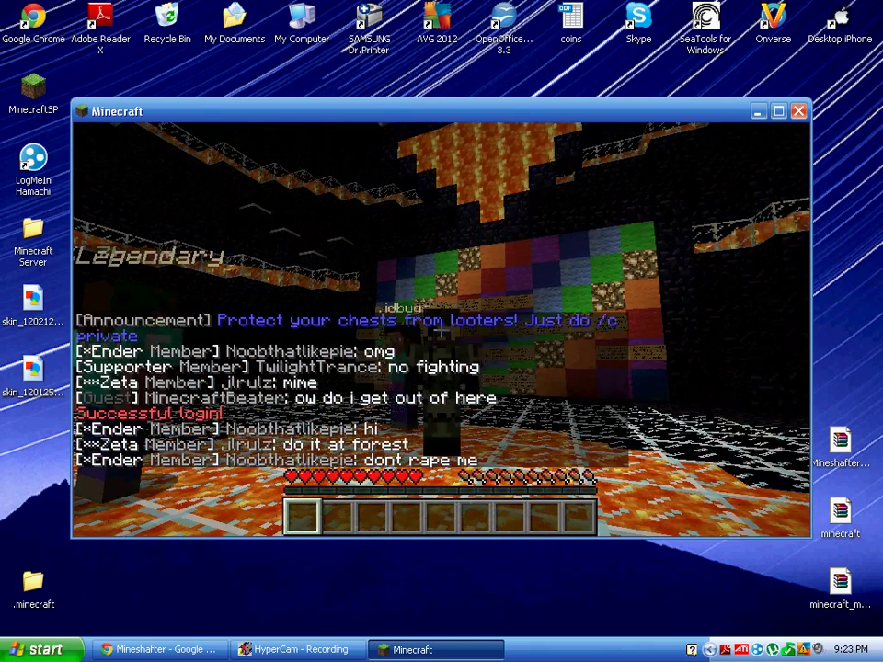
Step: Maximise the Minecraft window, check the camouflage skin in the inventory, then resume play
{"action": "key", "text": "e"}
{"action": "left_click", "coordinate": [778, 111]}
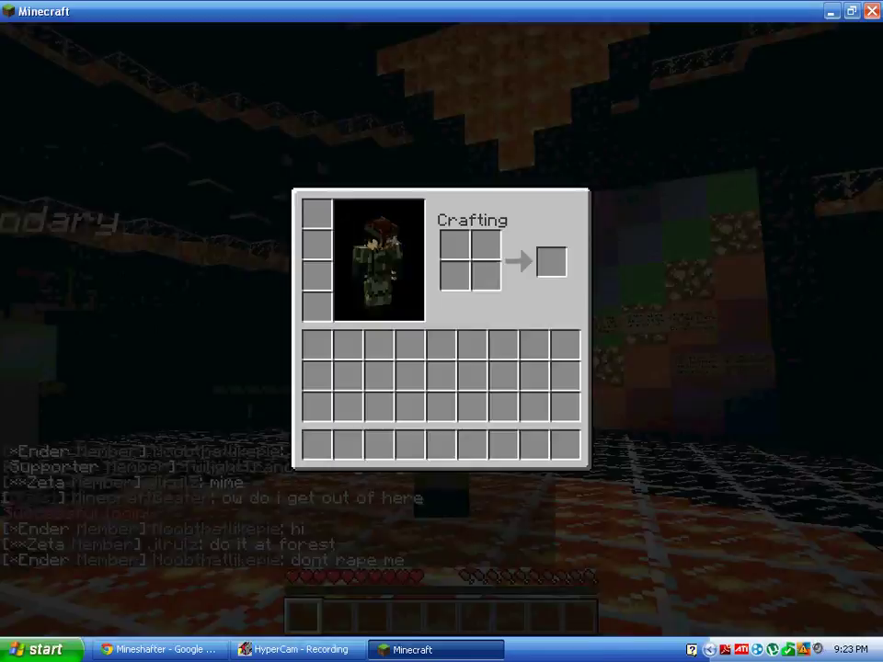
{"action": "key", "text": "e"}
{"action": "mouse_move", "coordinate": [442, 331]}
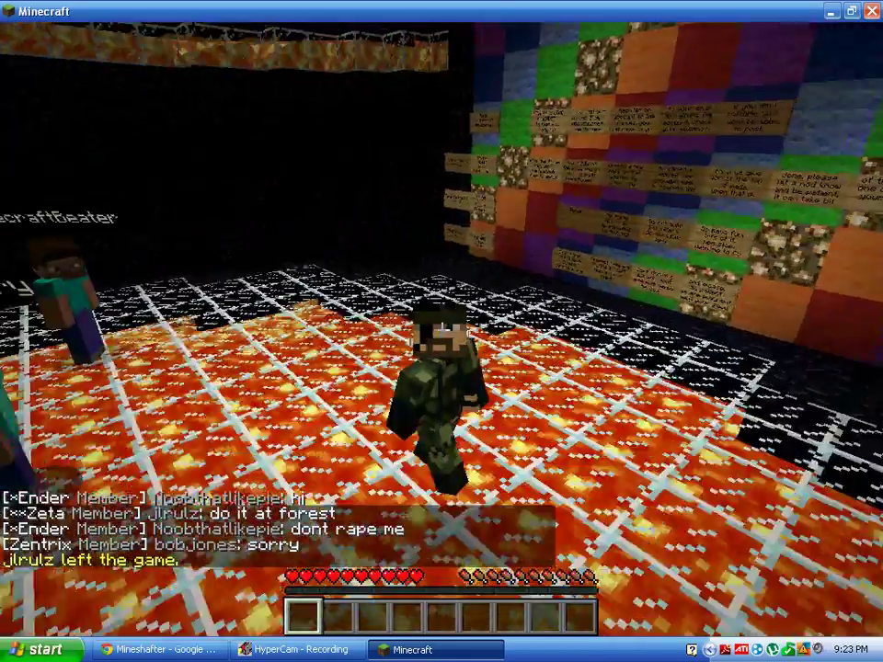